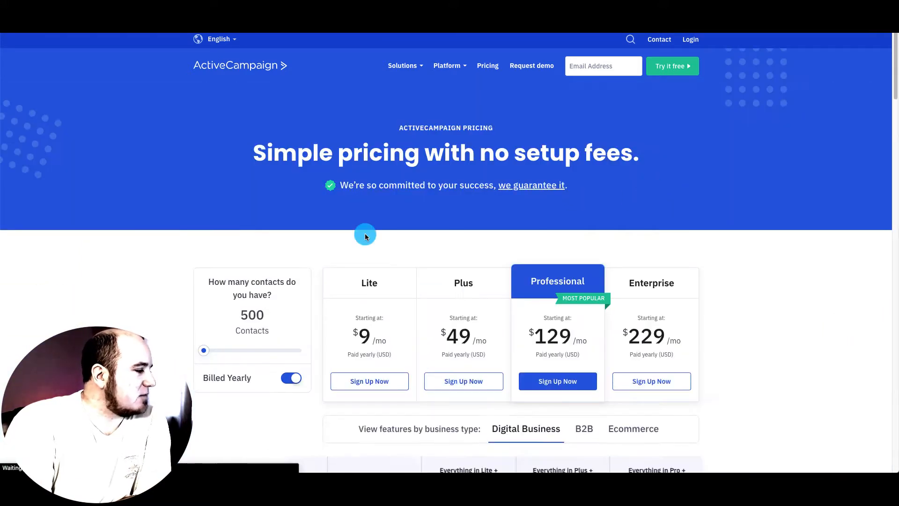
- Compare plan prices by moving the contact slider to 1,000, then back to 500
scroll(364, 233, "down", 3)
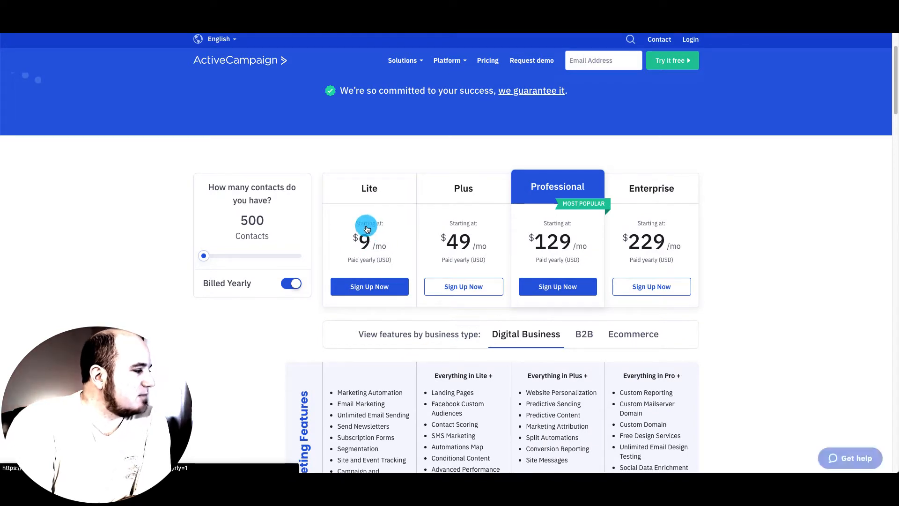
scroll(367, 236, "up", 3)
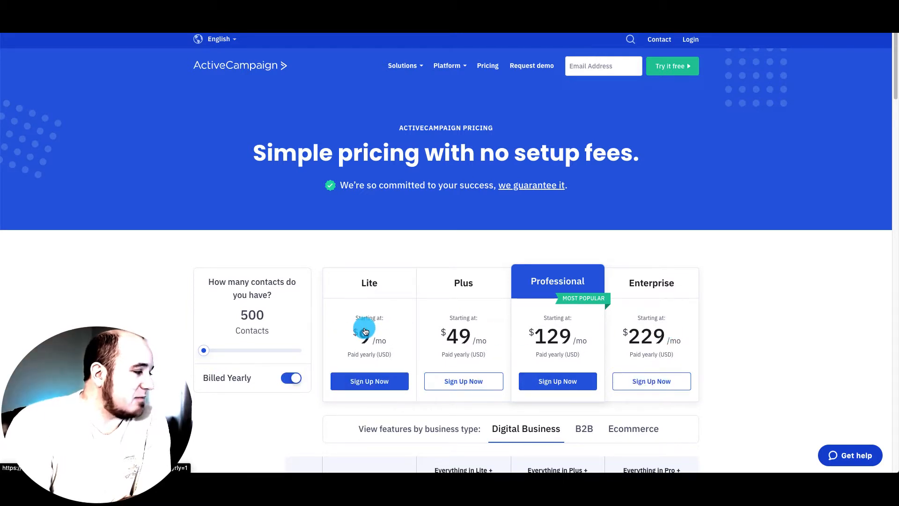
left_click_drag(205, 350, 214, 350)
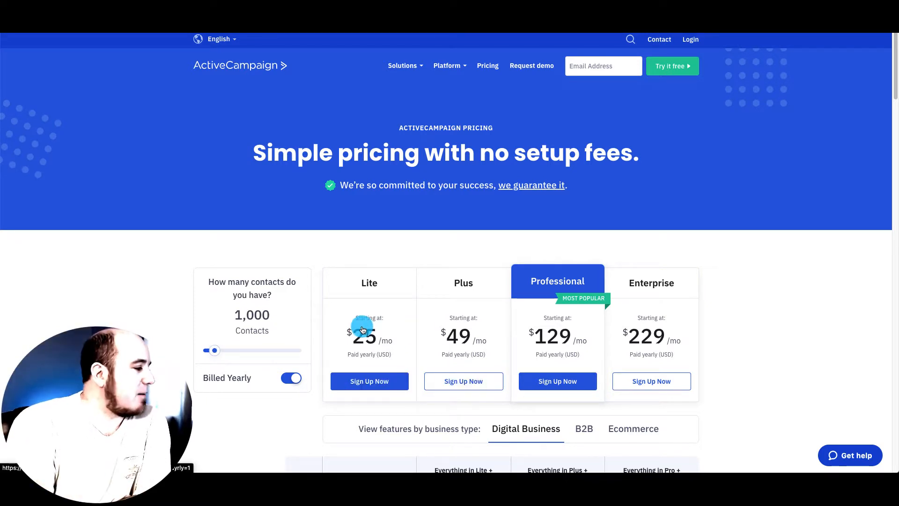
left_click_drag(212, 350, 204, 350)
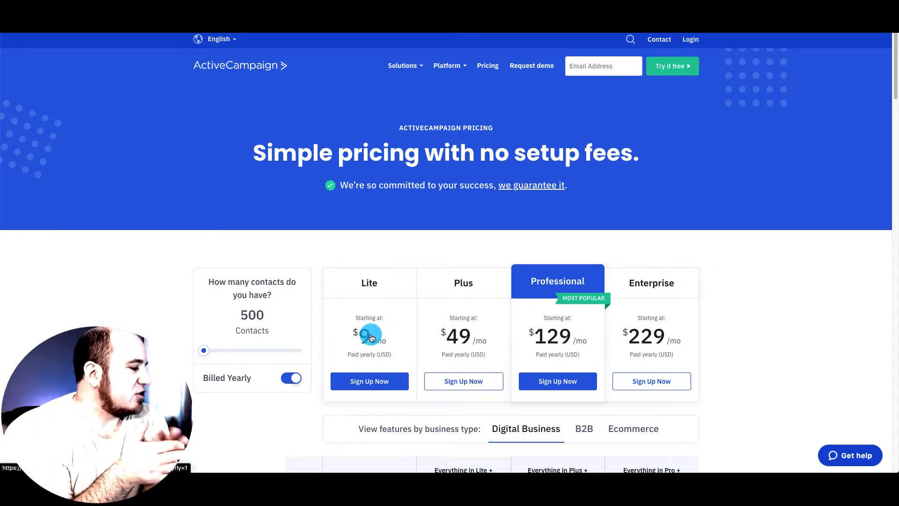
scroll(372, 304, "down", 2)
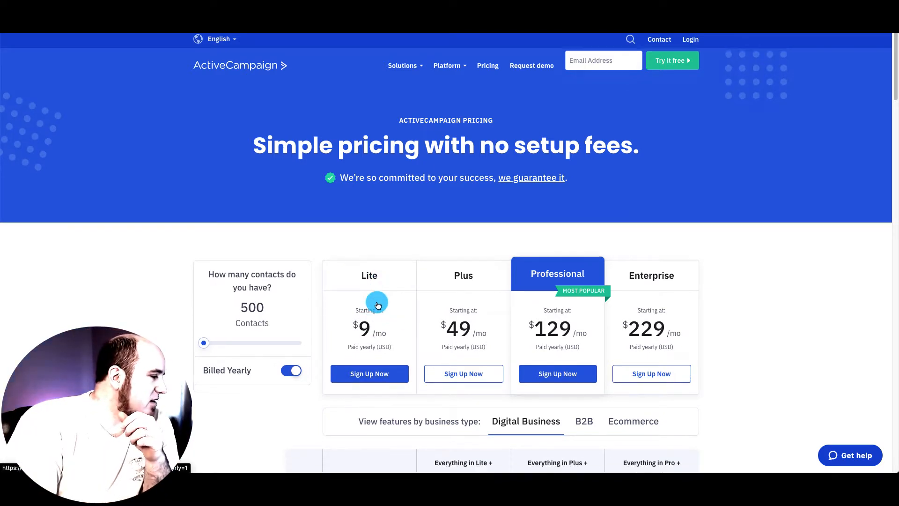
scroll(370, 296, "down", 15)
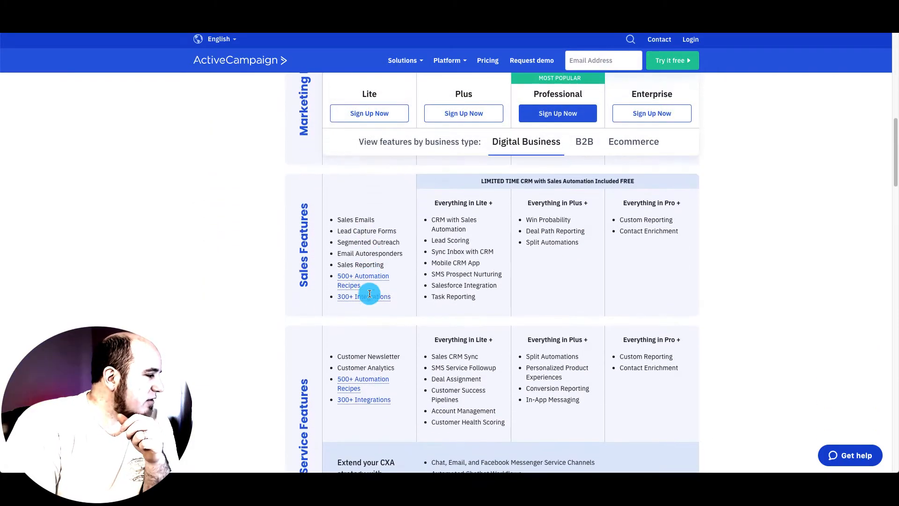
scroll(369, 293, "up", 17)
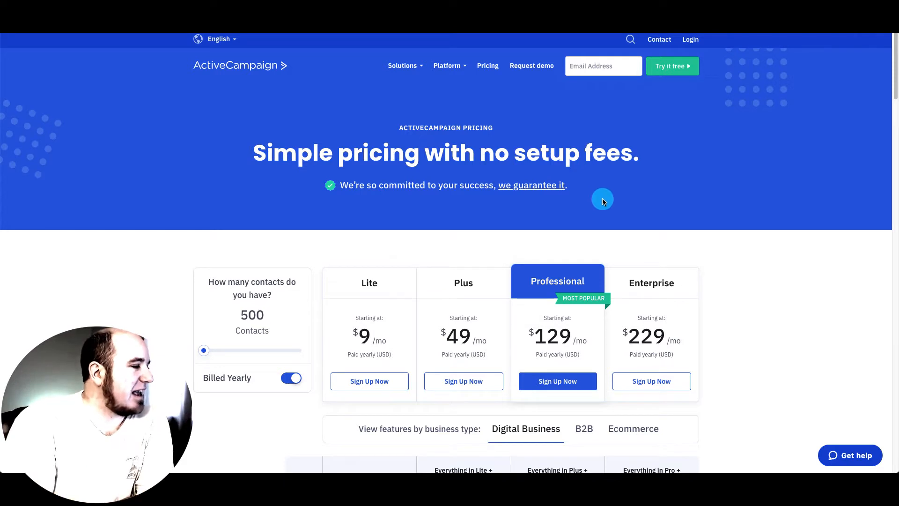
- Log in to the ActiveCampaign account using the autofilled account name
left_click(690, 39)
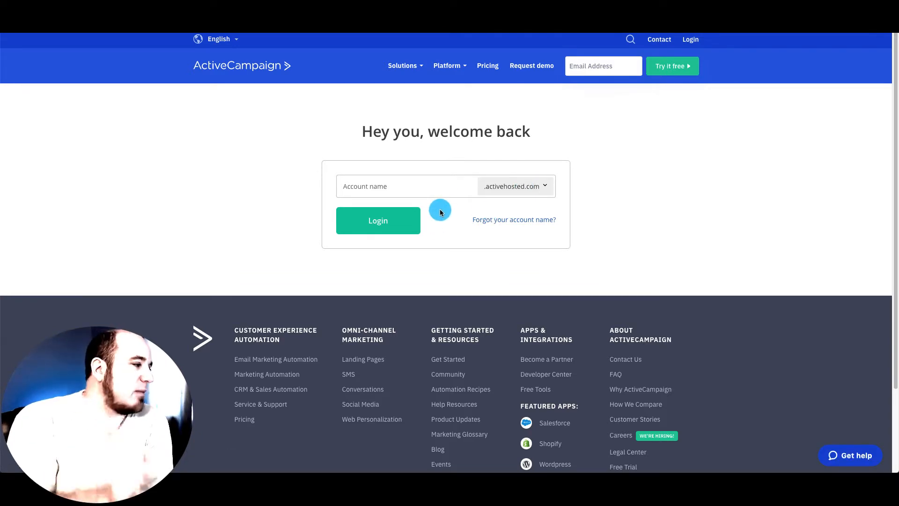
left_click(398, 186)
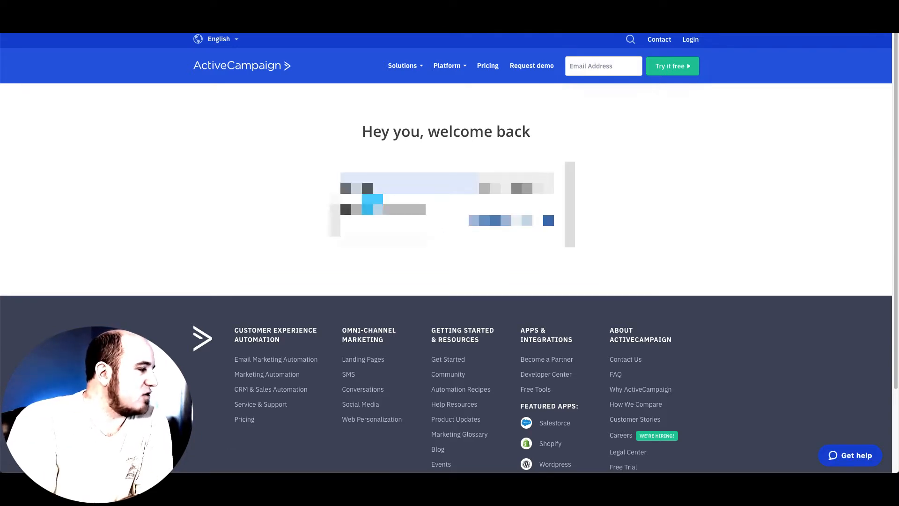
left_click(373, 206)
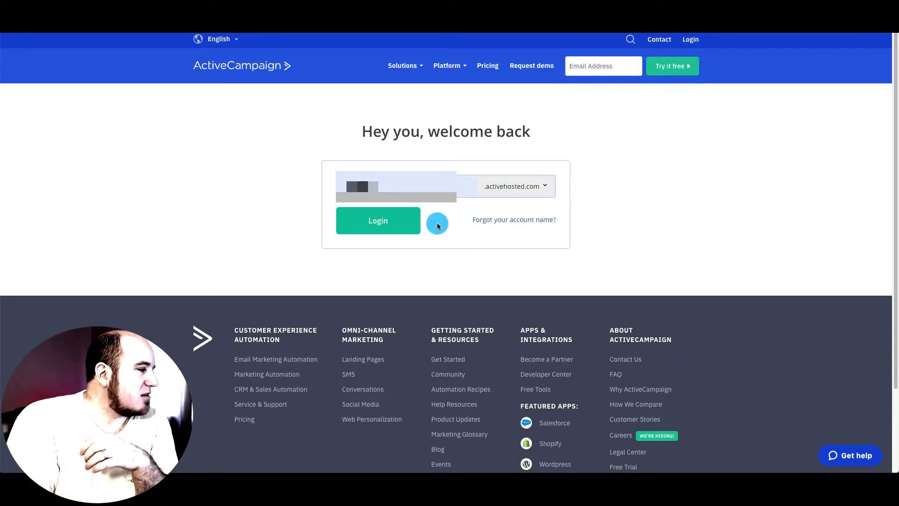
left_click(398, 224)
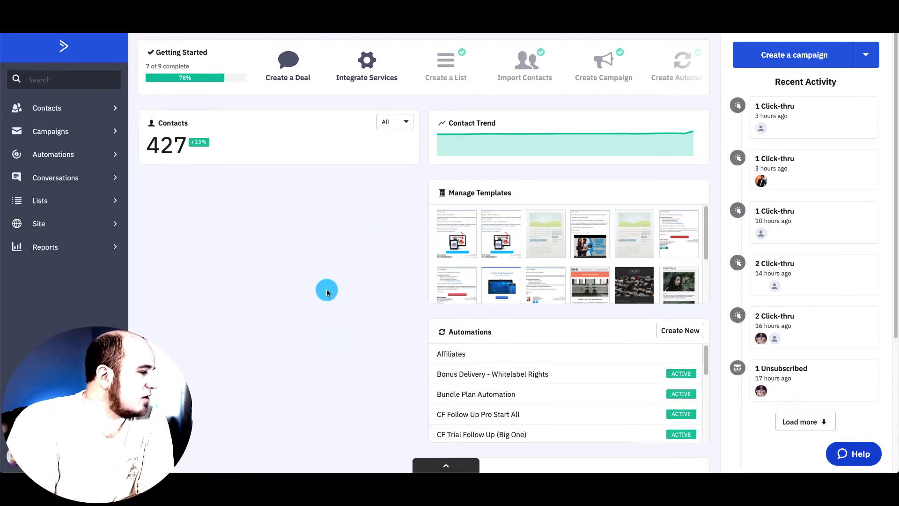
- Look over the dashboard, then open Lists showing the seven lists, such as Chirply with 210 contacts
scroll(327, 289, "down", 3)
scroll(351, 307, "down", 2)
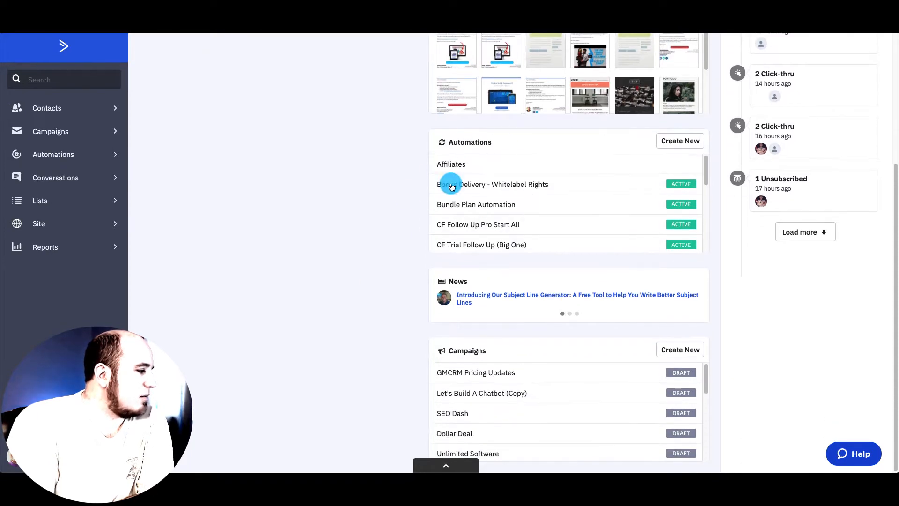
scroll(327, 220, "up", 6)
scroll(327, 225, "down", 1)
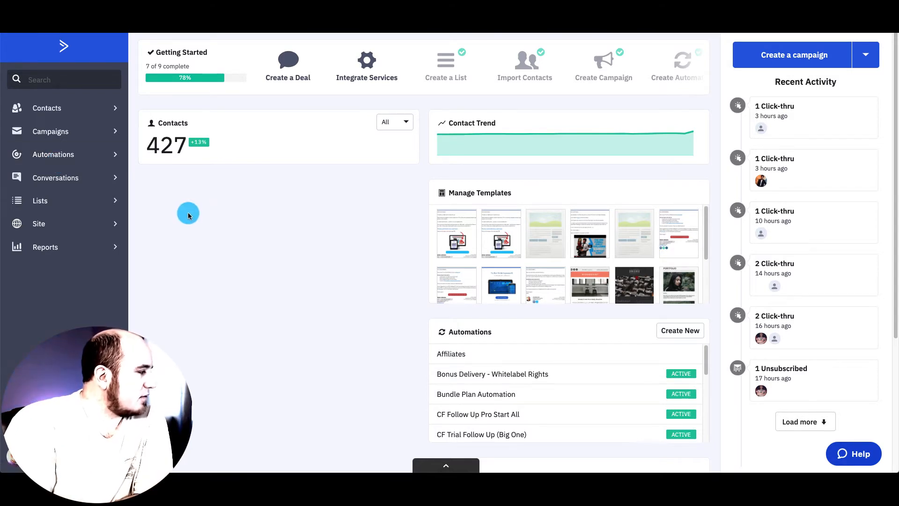
left_click(50, 201)
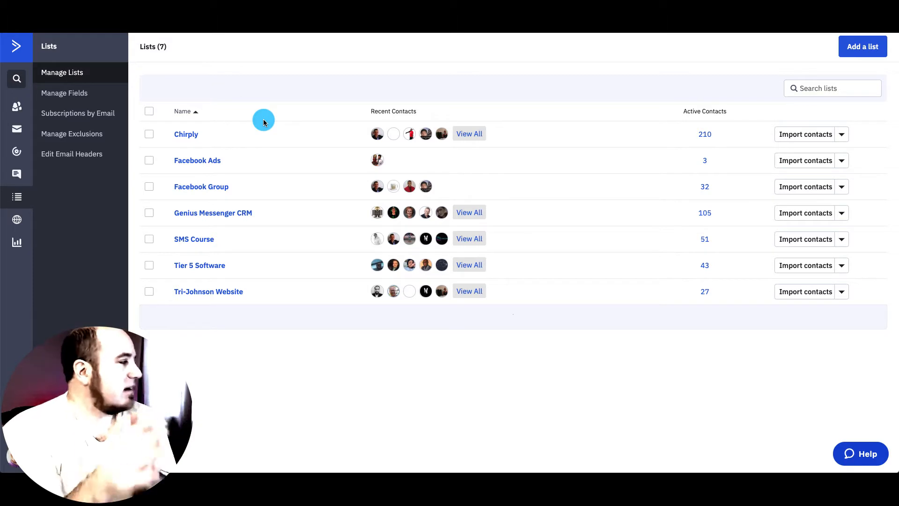
- Create a new draft automation, Automation 43, from scratch
left_click(19, 156)
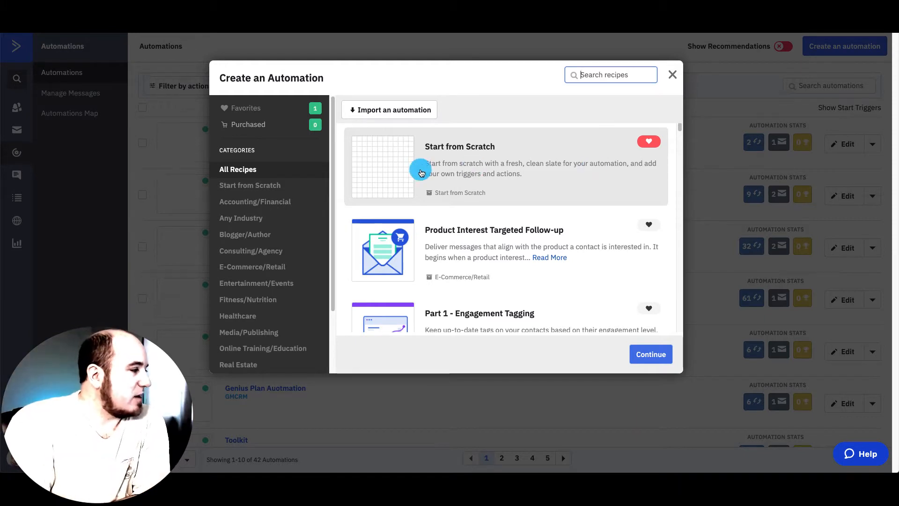
left_click(461, 166)
left_click(647, 354)
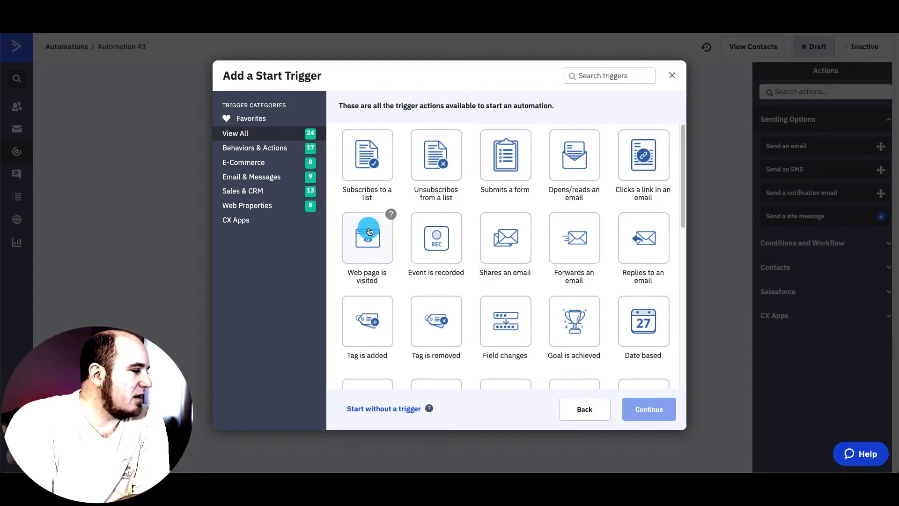
- Use 'Tag is added' with tag Demo as the automation's start trigger
scroll(510, 260, "down", 3)
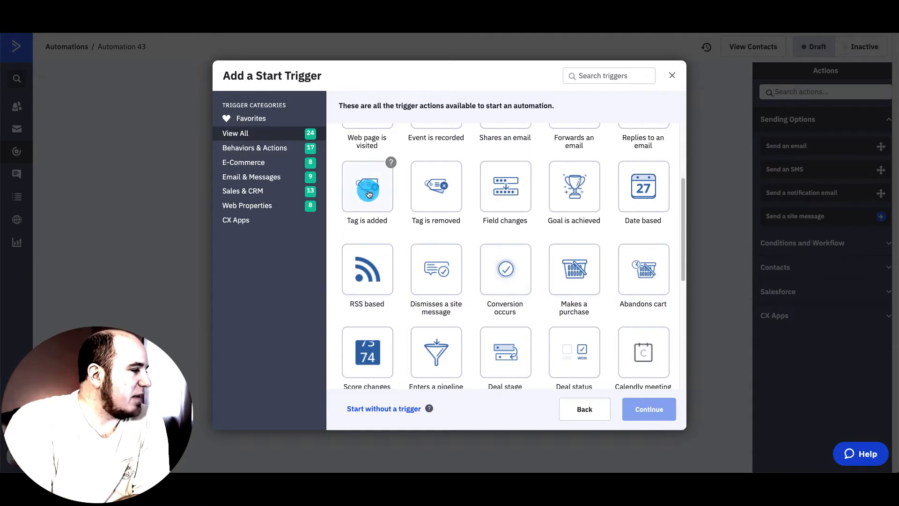
scroll(365, 194, "up", 3)
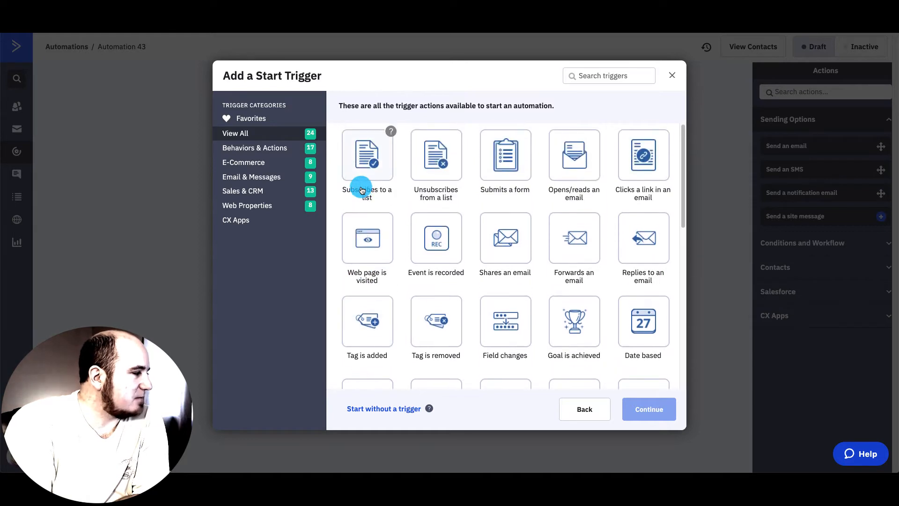
left_click(375, 305)
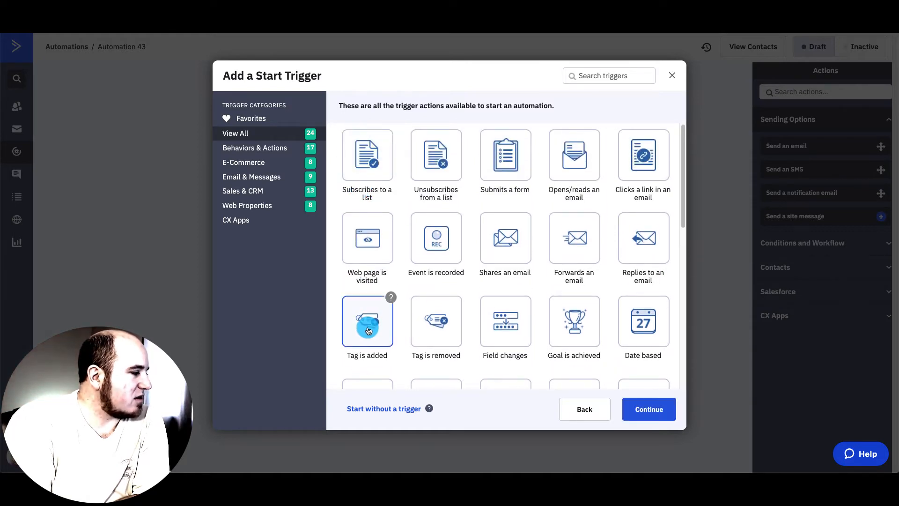
left_click(648, 409)
left_click(279, 114)
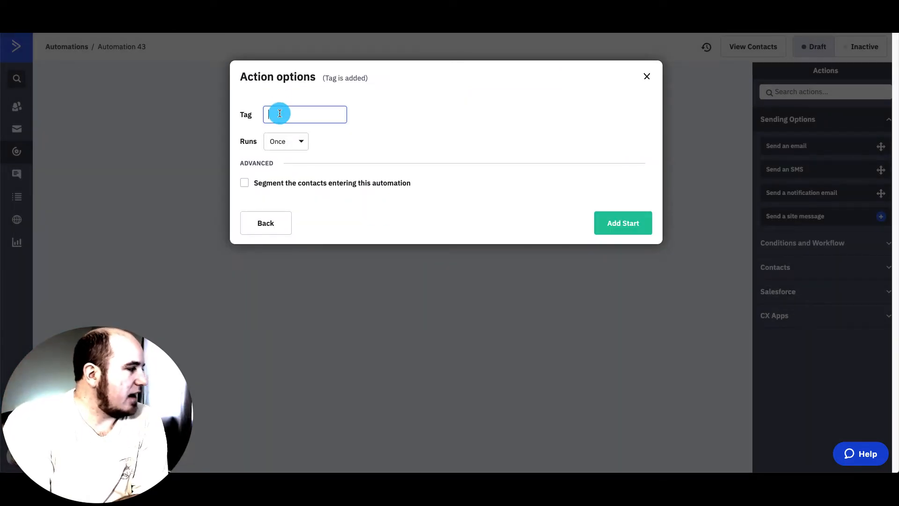
type("Demo")
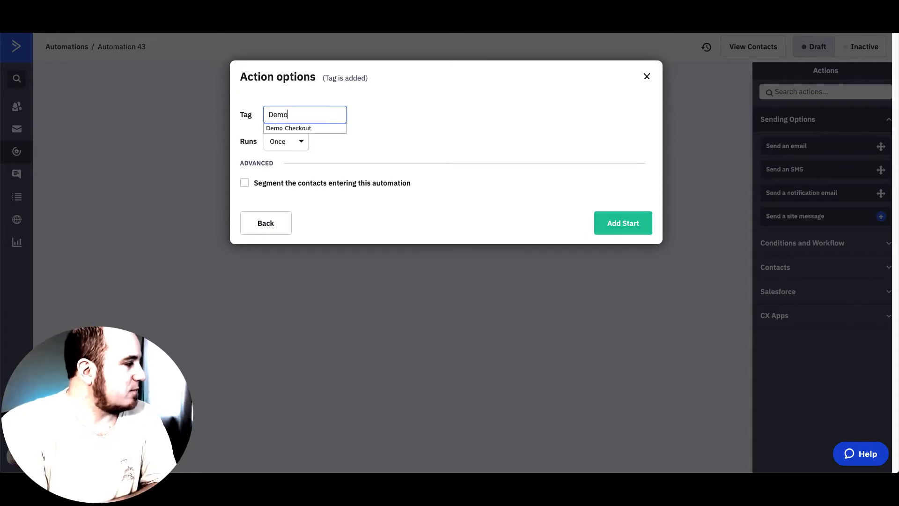
left_click(369, 157)
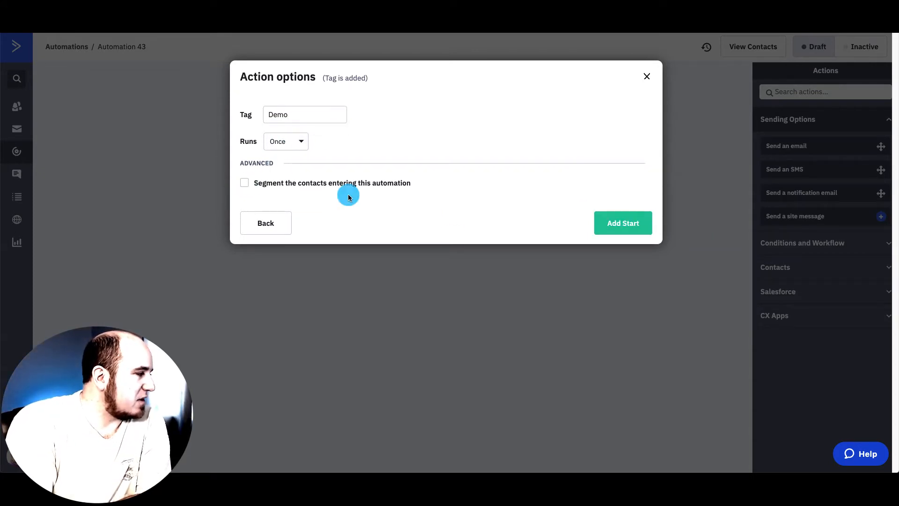
left_click(623, 222)
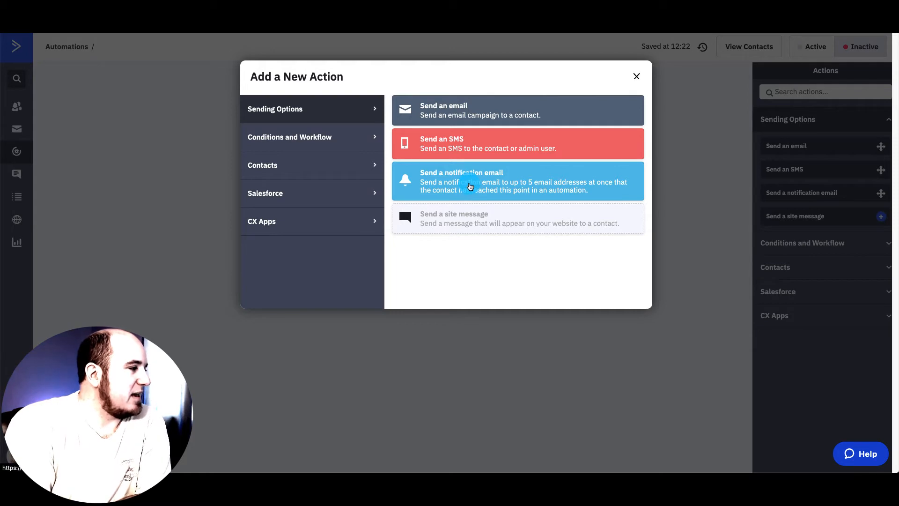
- Add a notification email to the suggested address with subject 'Congrats - New Demo Optin!'
left_click(471, 186)
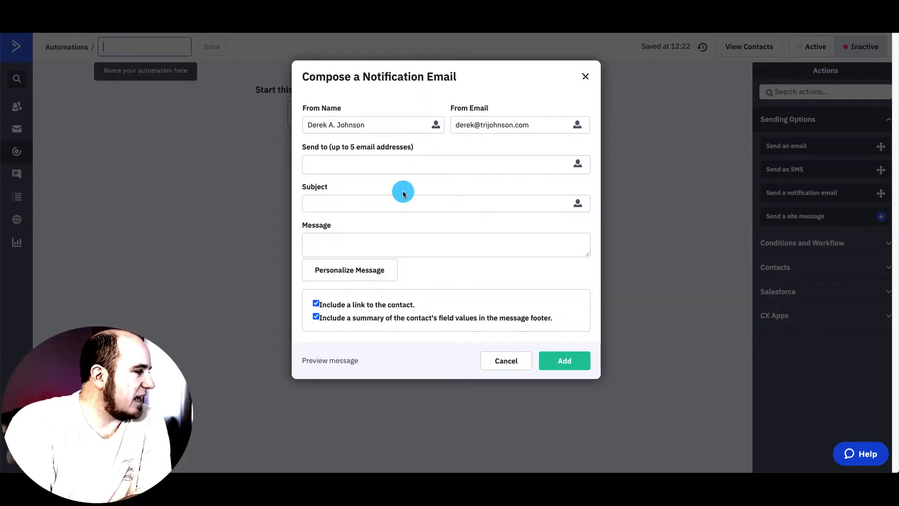
left_click(391, 164)
type("tri")
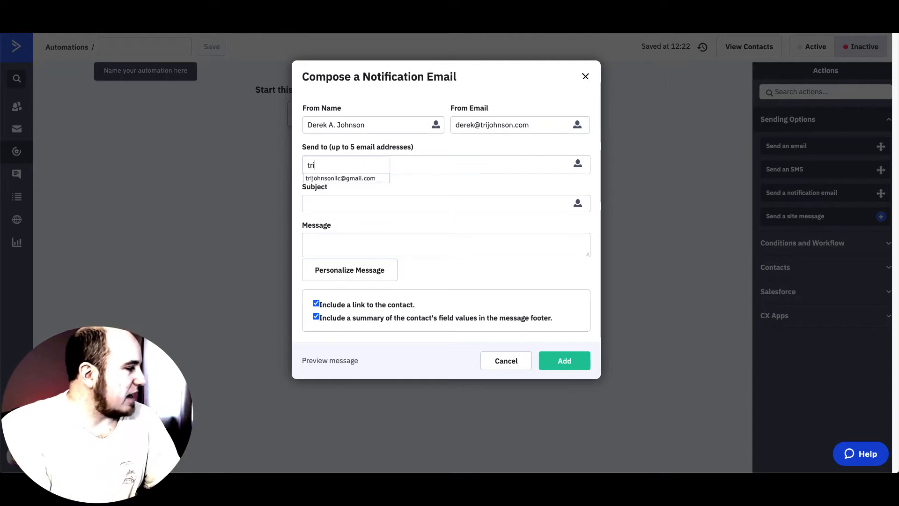
left_click(369, 176)
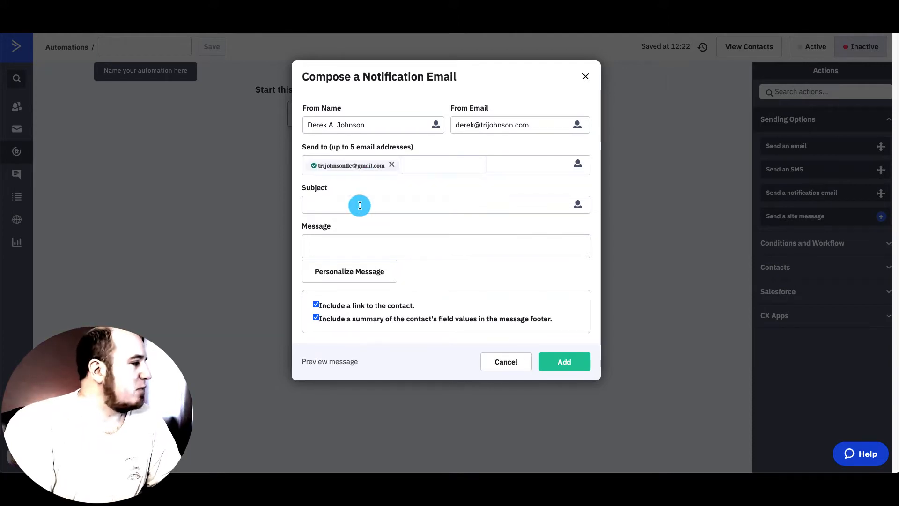
left_click(360, 205)
type("Demo Optin!")
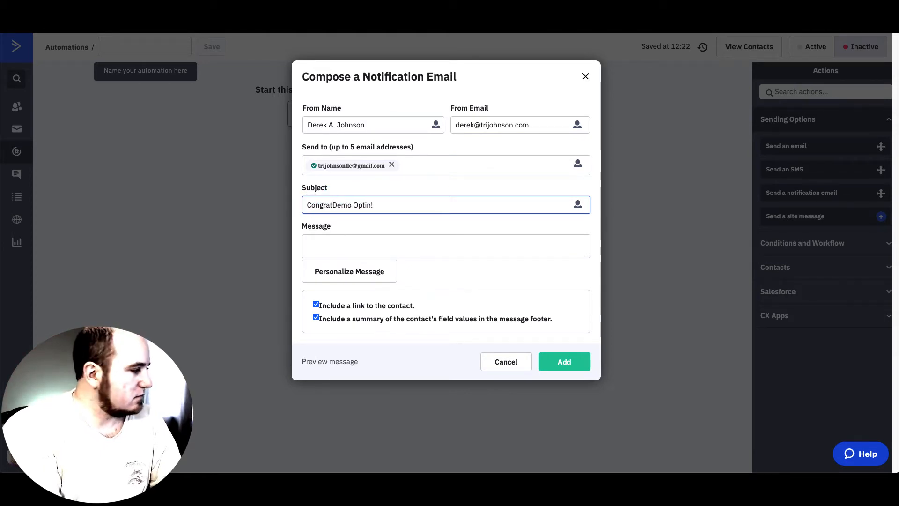
- Fill the notification message with %FIRSTNAME% %LASTNAME% %EMAIL% %PHONE% and add it
left_click(356, 239)
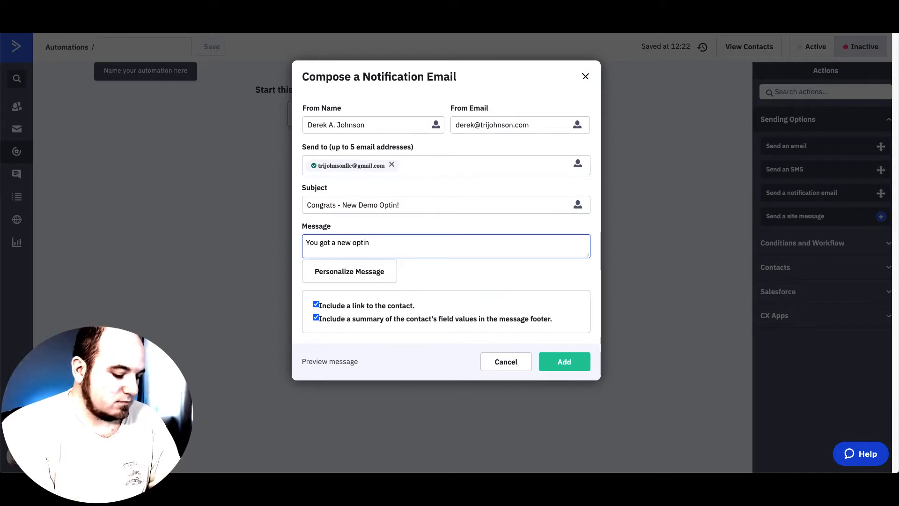
left_click(349, 270)
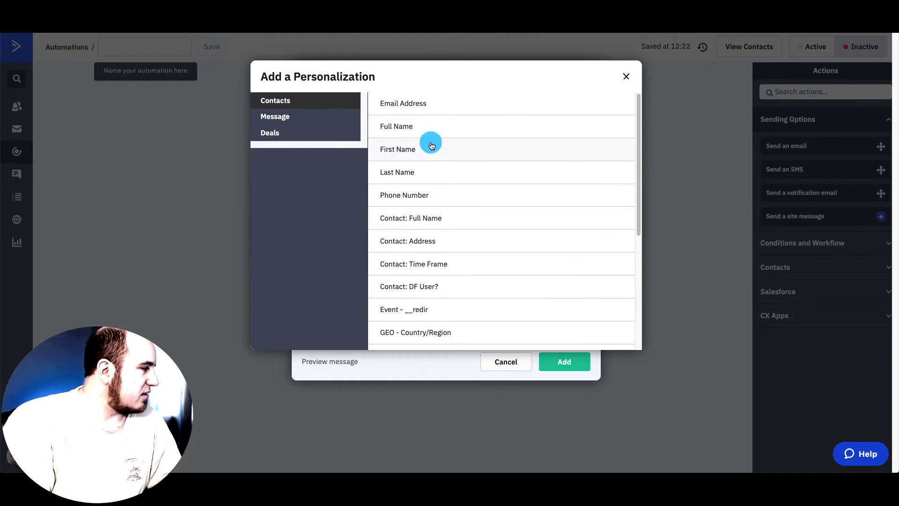
left_click(431, 147)
left_click(445, 245)
left_click(366, 268)
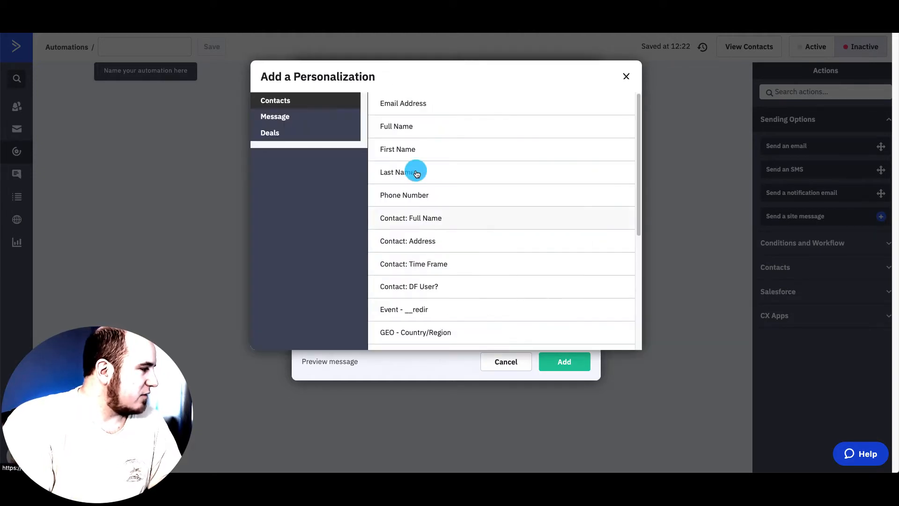
left_click(416, 172)
left_click(437, 244)
left_click(361, 268)
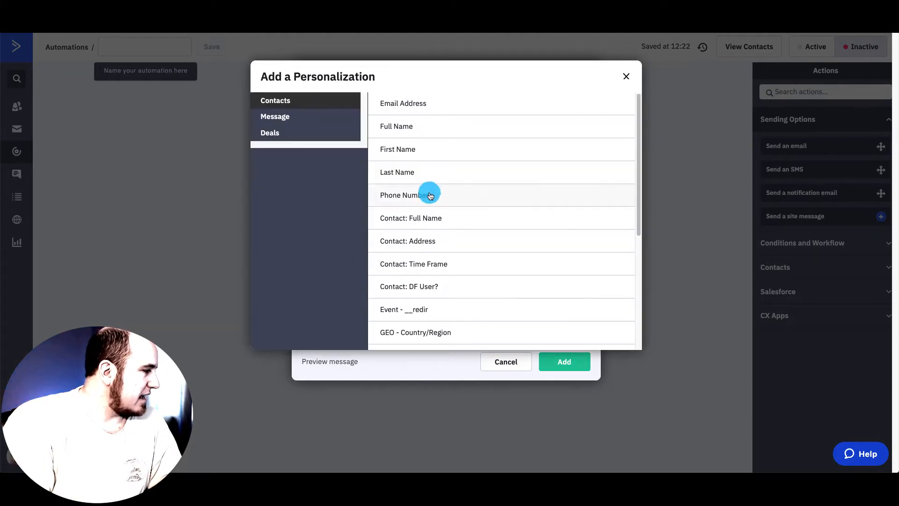
left_click(416, 105)
left_click(477, 245)
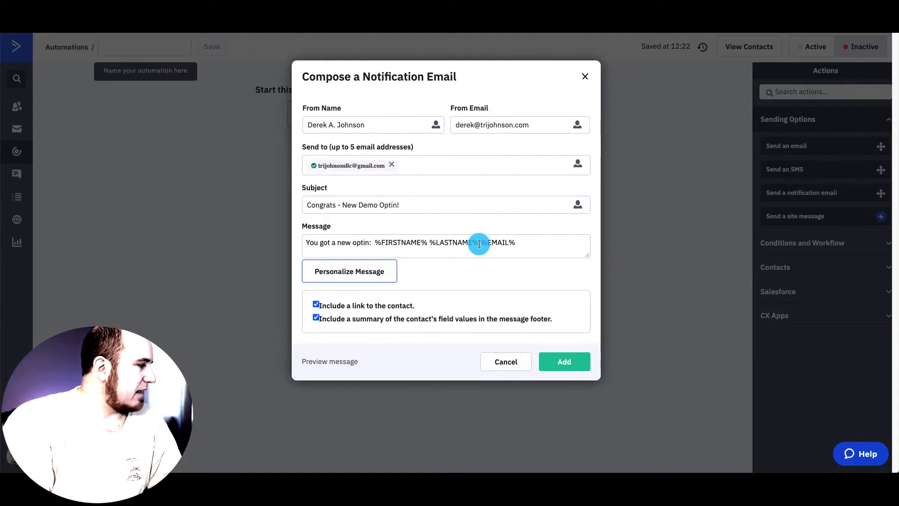
left_click(383, 270)
left_click(423, 193)
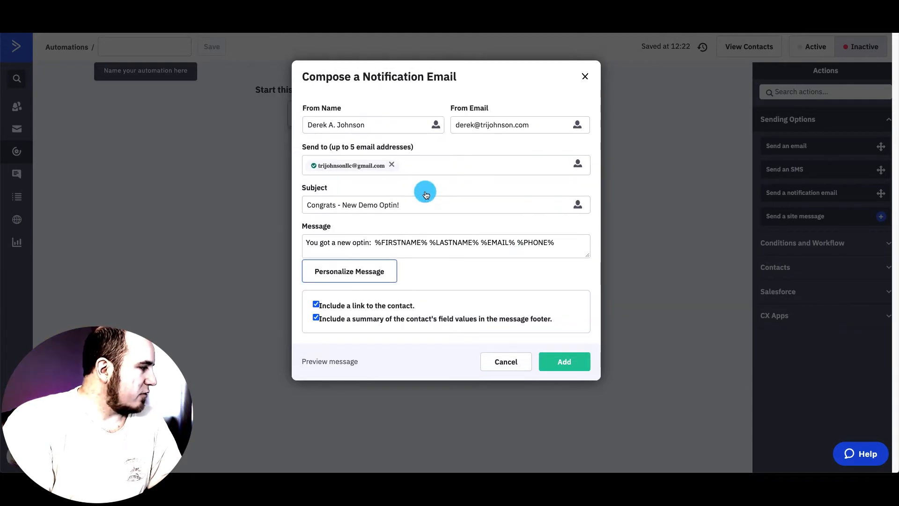
left_click(572, 249)
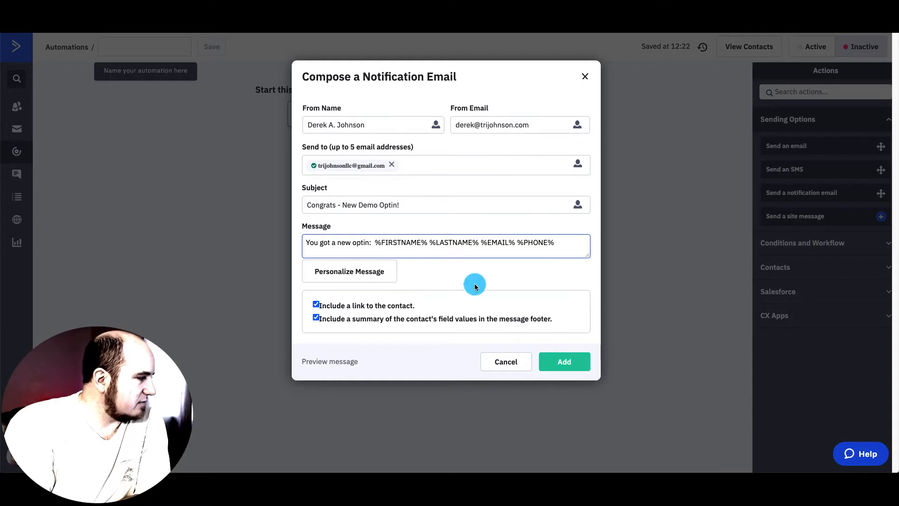
left_click(568, 360)
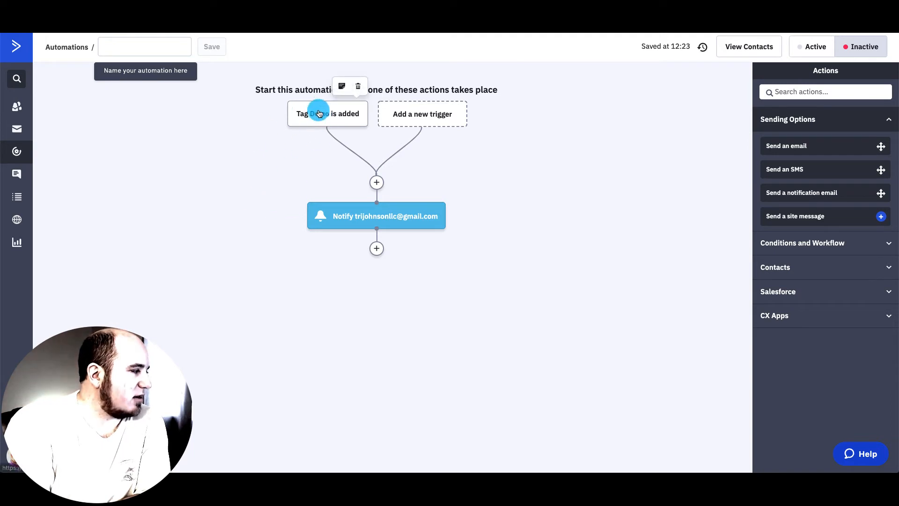
- Name the automation 'Demo'
mouse_move(358, 216)
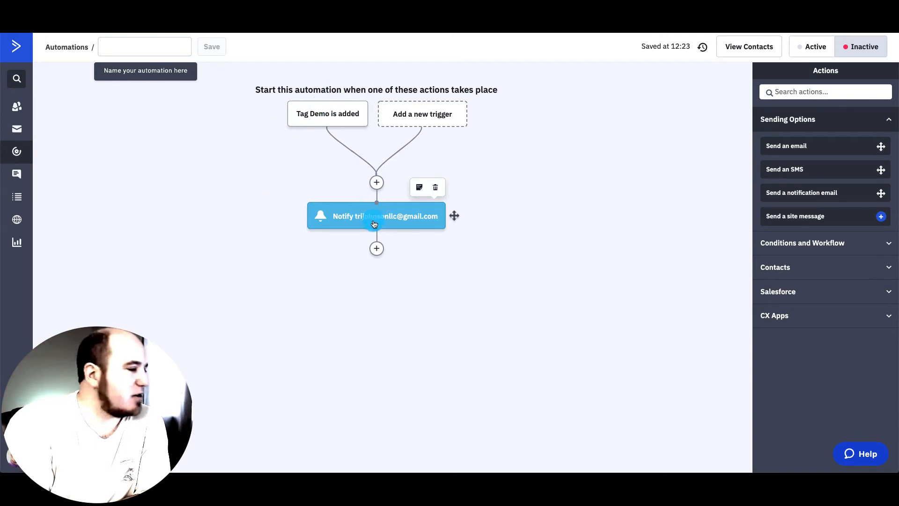
left_click(110, 52)
type("Demo")
left_click(172, 162)
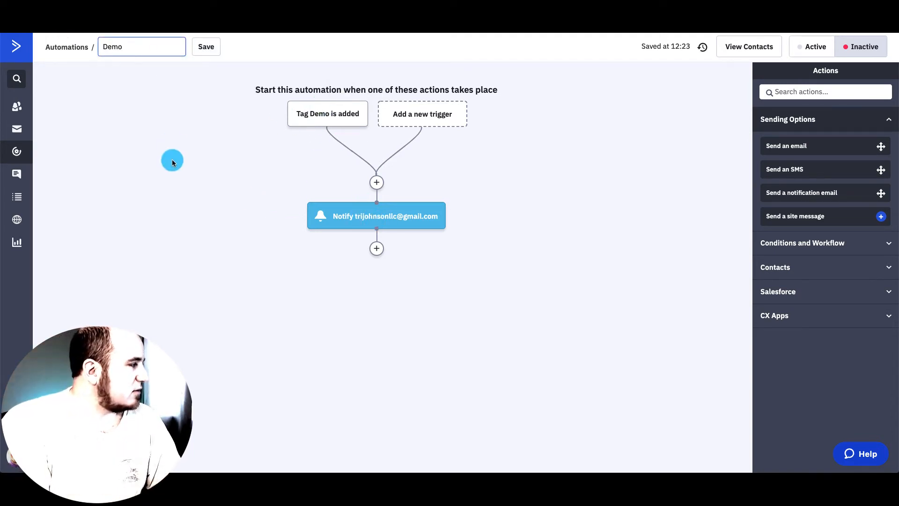
- Add a send-email step after the notification with a new email named 'Demo'
left_click(383, 254)
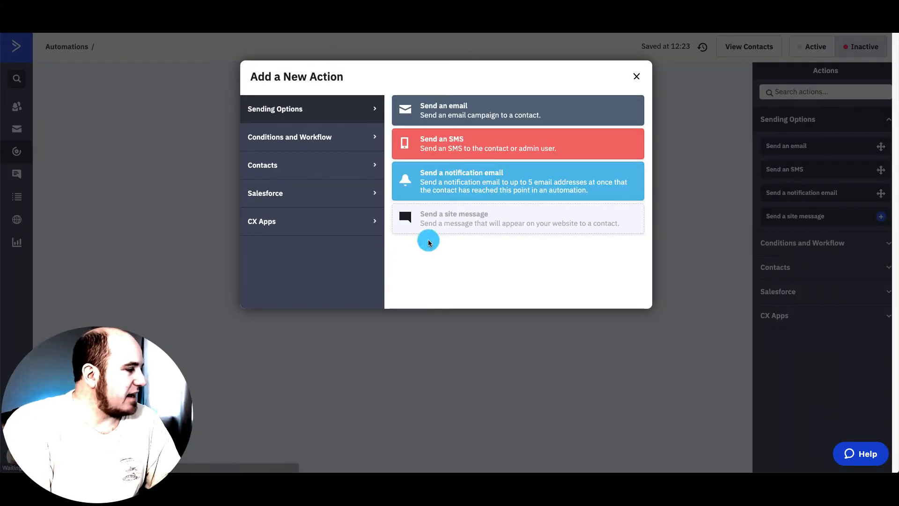
left_click(470, 100)
left_click(419, 240)
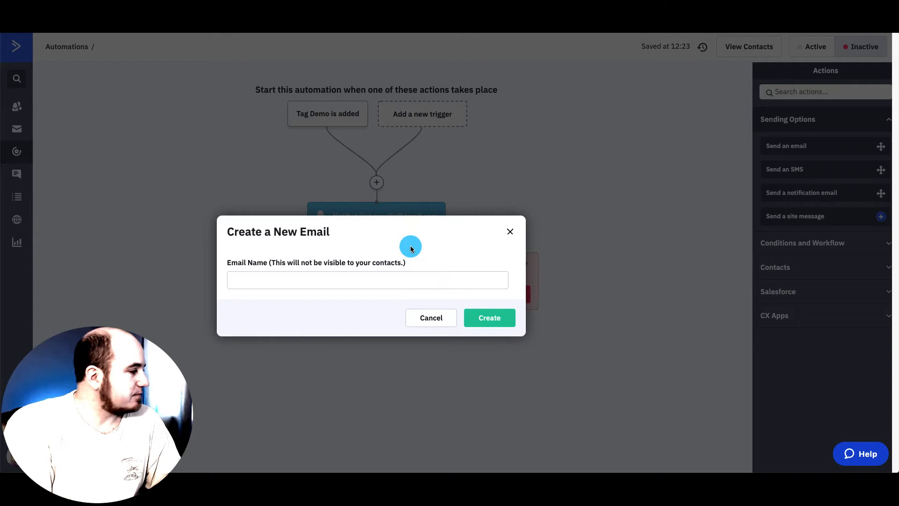
left_click(342, 281)
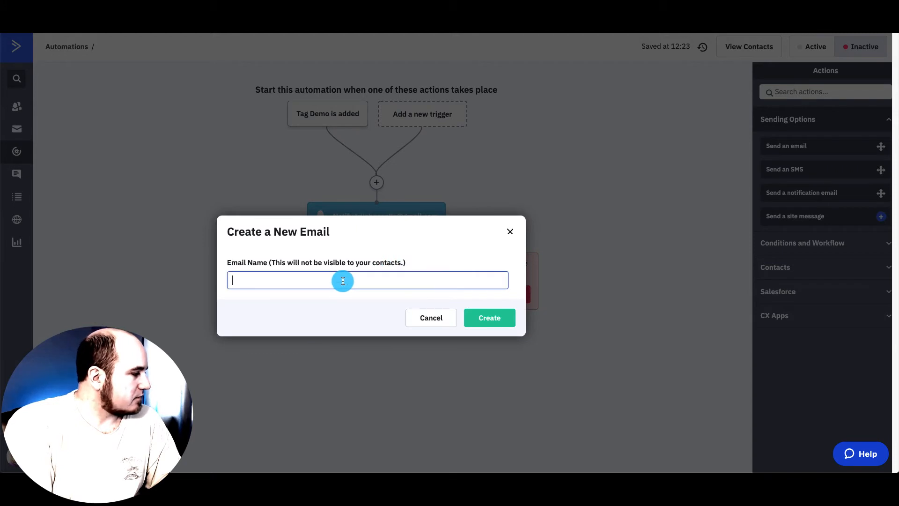
left_click(492, 318)
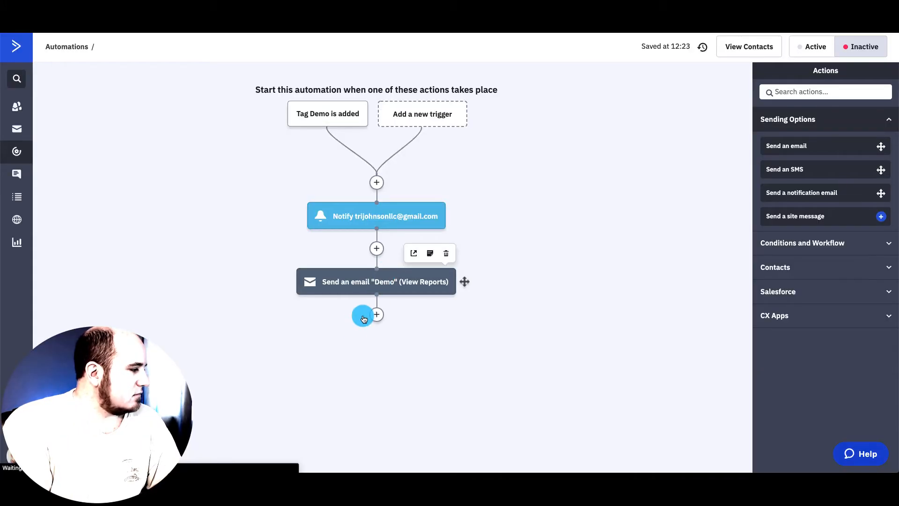
left_click(363, 281)
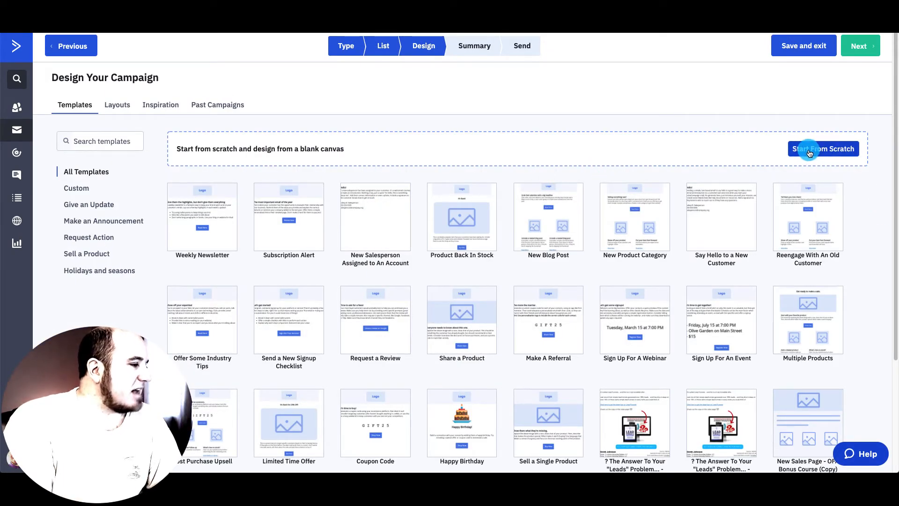
- Start the Demo email as a blank Standard design with subject 'Congrats! Here is your software!'
scroll(602, 194, "down", 2)
scroll(602, 194, "up", 2)
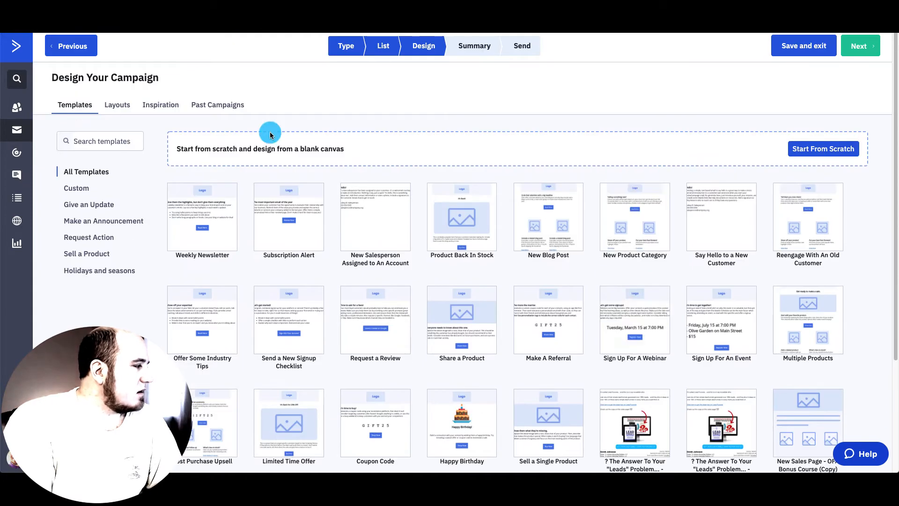
left_click(812, 148)
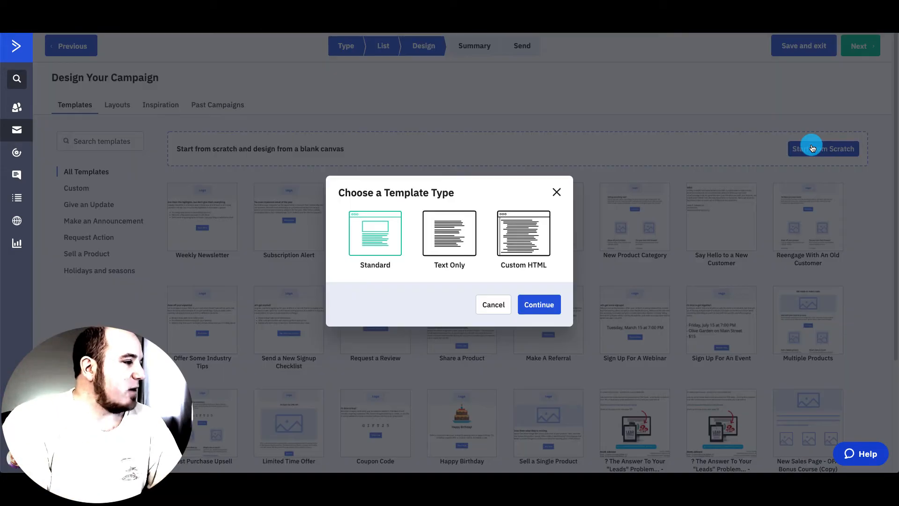
left_click(540, 305)
left_click(448, 255)
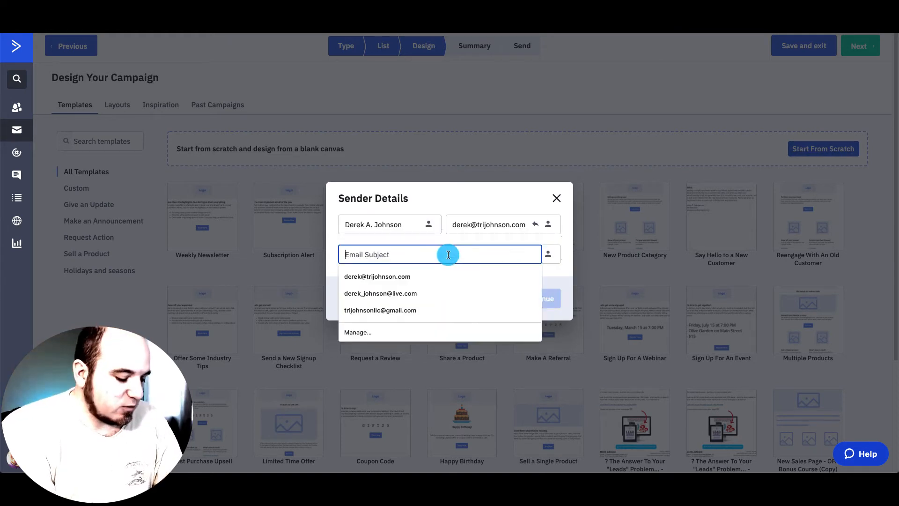
type("Congrats! Here is your software!")
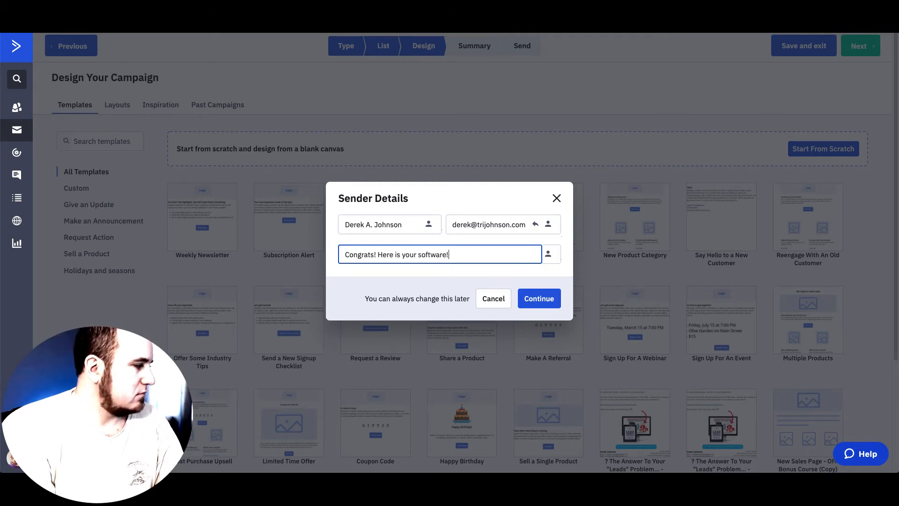
left_click(543, 298)
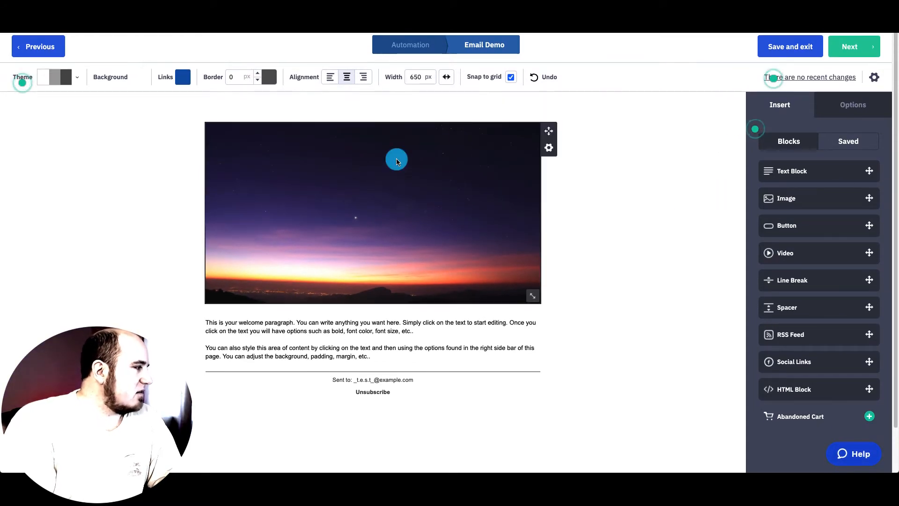
- Delete the header image and the welcome text block from the Demo email
left_click(548, 148)
left_click(495, 225)
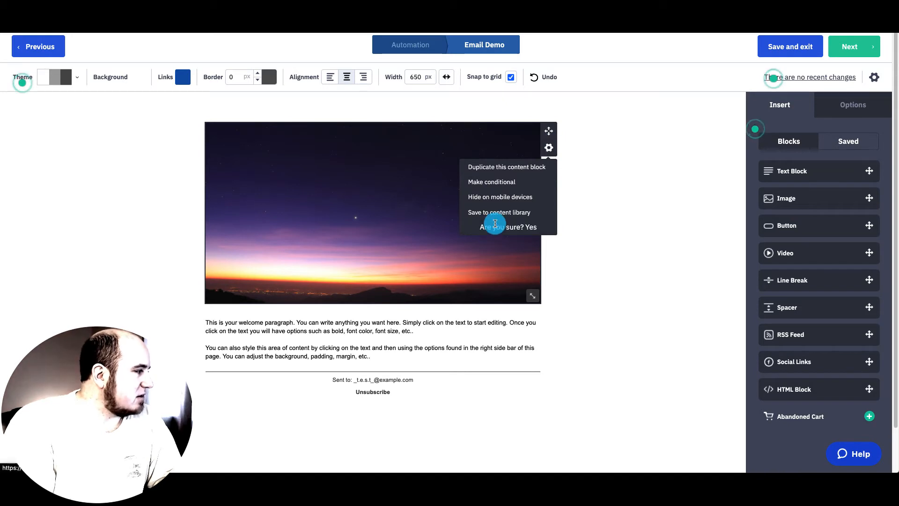
left_click(501, 227)
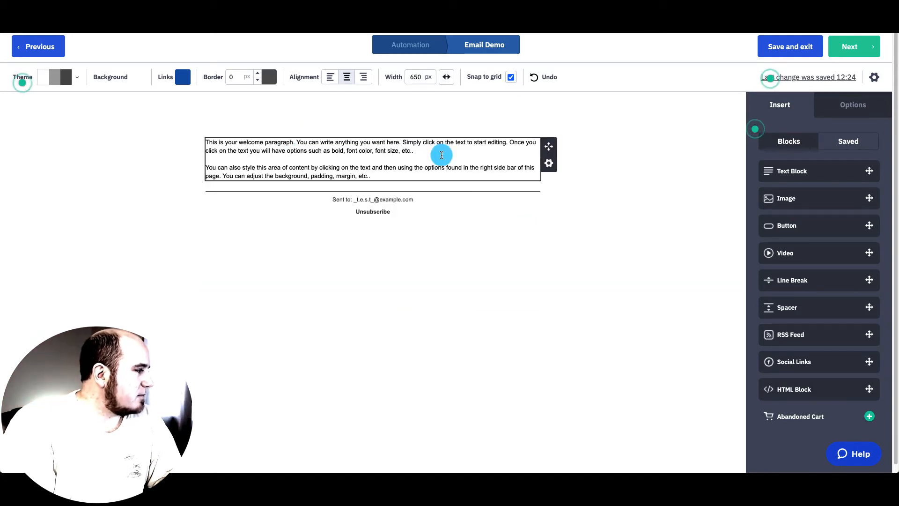
left_click(547, 165)
left_click(524, 234)
left_click(526, 237)
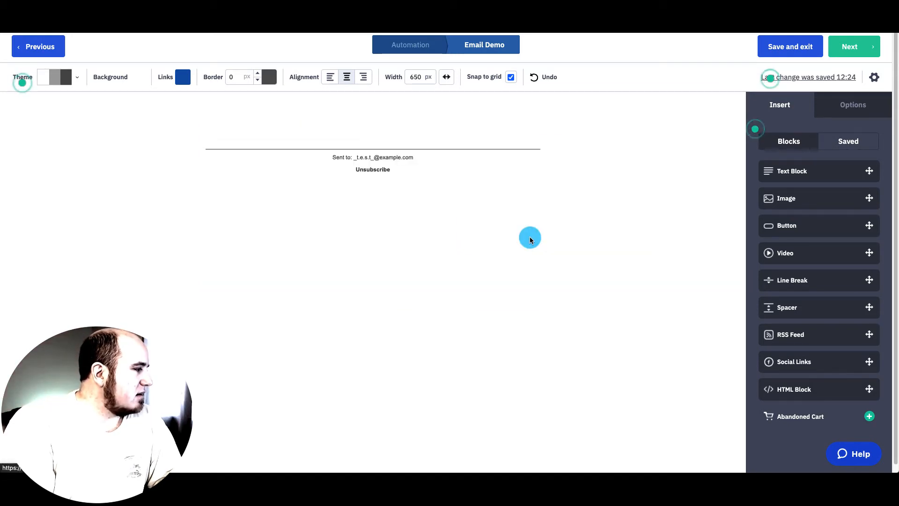
- Remove the two remaining top blocks and drag in a fresh Text Block
left_click(549, 132)
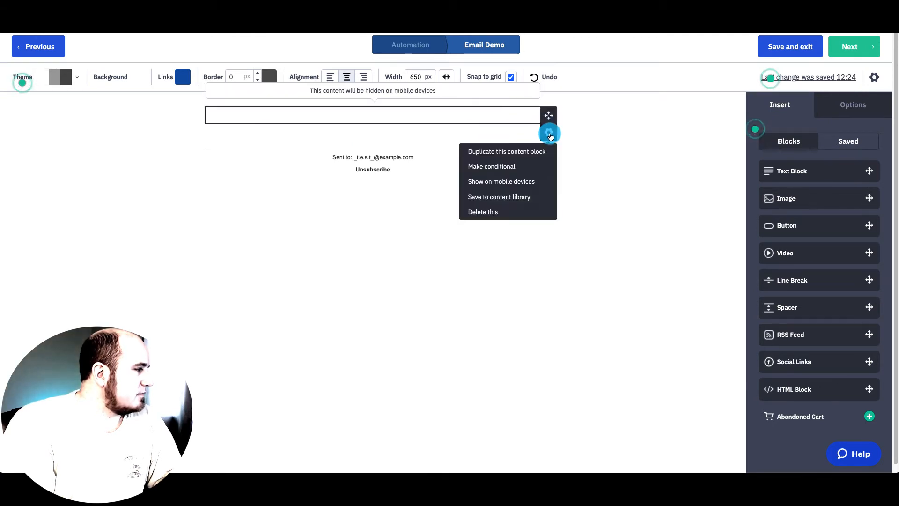
left_click(507, 209)
left_click(528, 211)
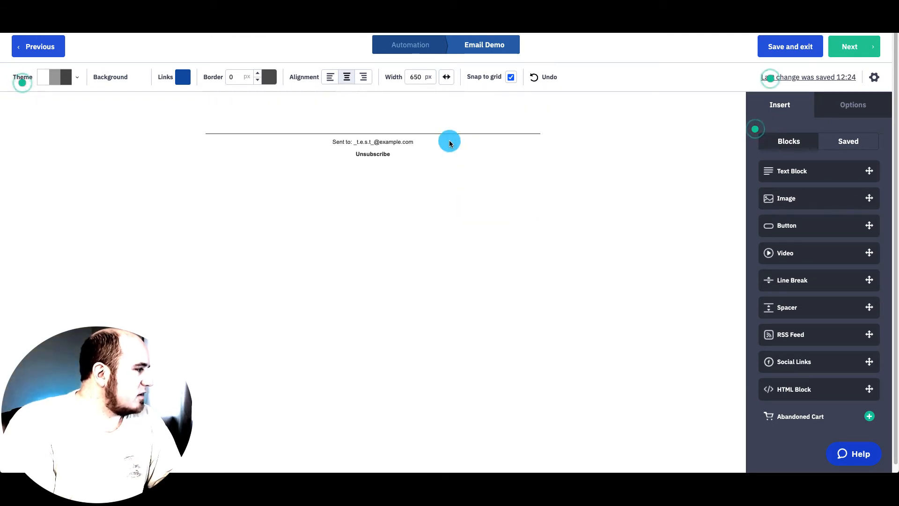
left_click(549, 132)
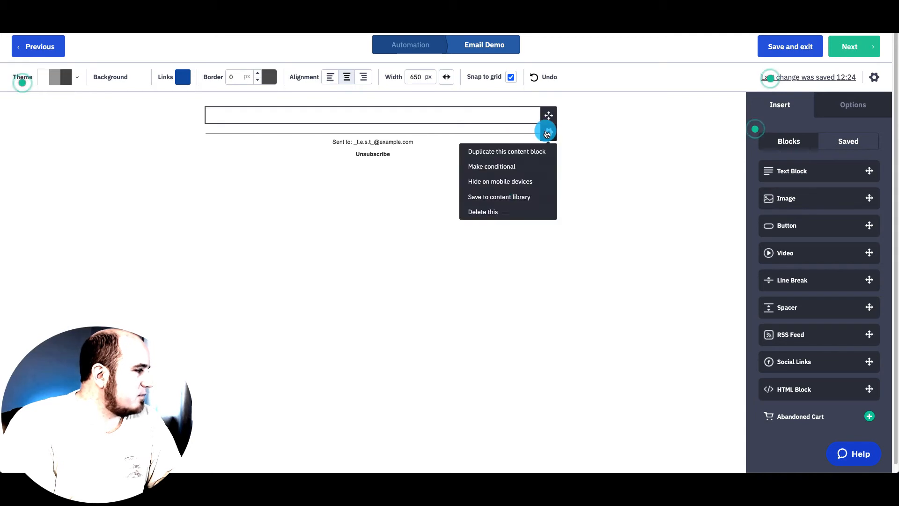
left_click(502, 212)
left_click(534, 212)
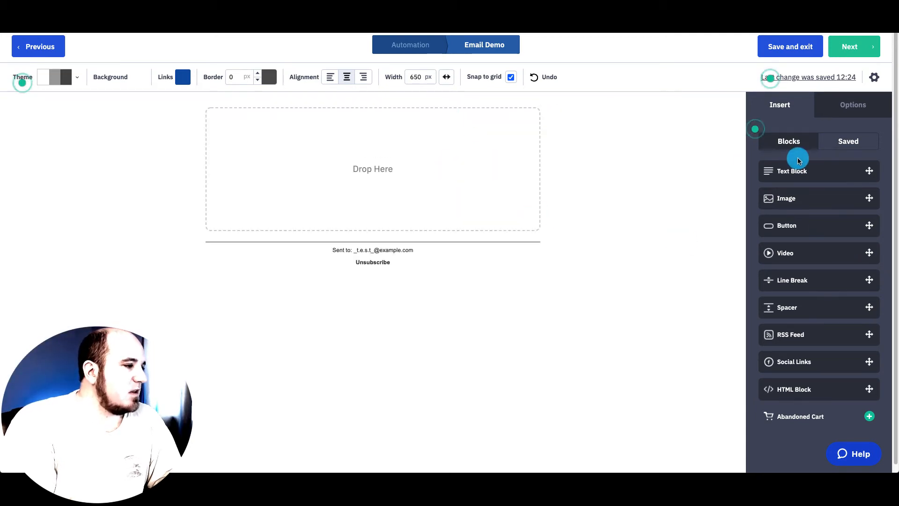
left_click_drag(791, 170, 377, 187)
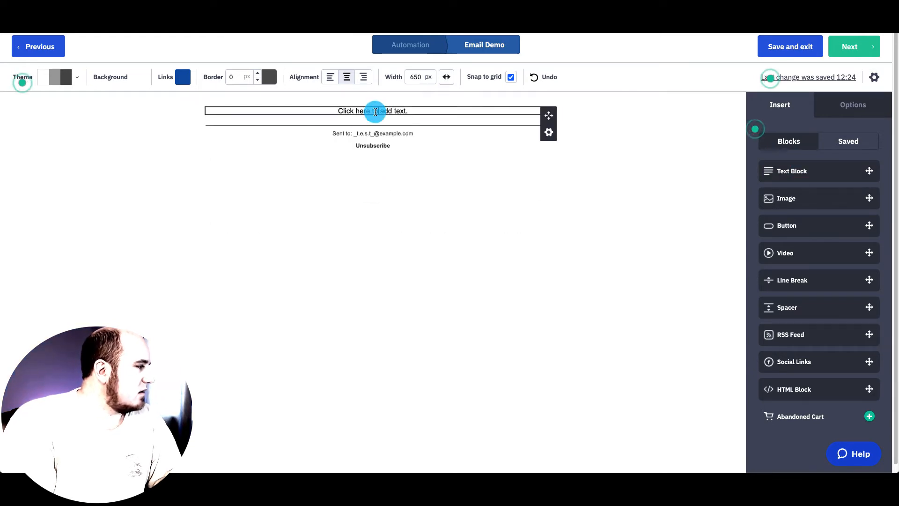
- Write the greeting 'Hey %FIRSTNAME%' in the text block and start a new line
left_click(375, 111)
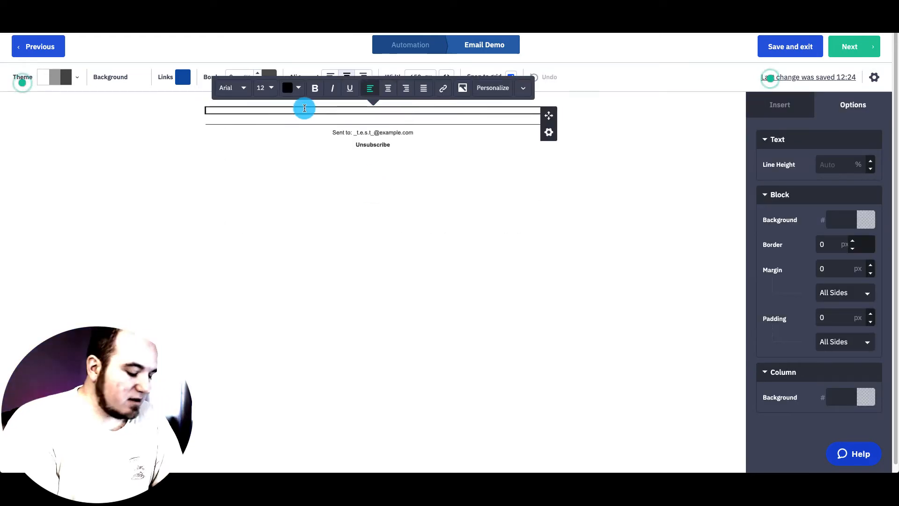
left_click(480, 86)
left_click(417, 146)
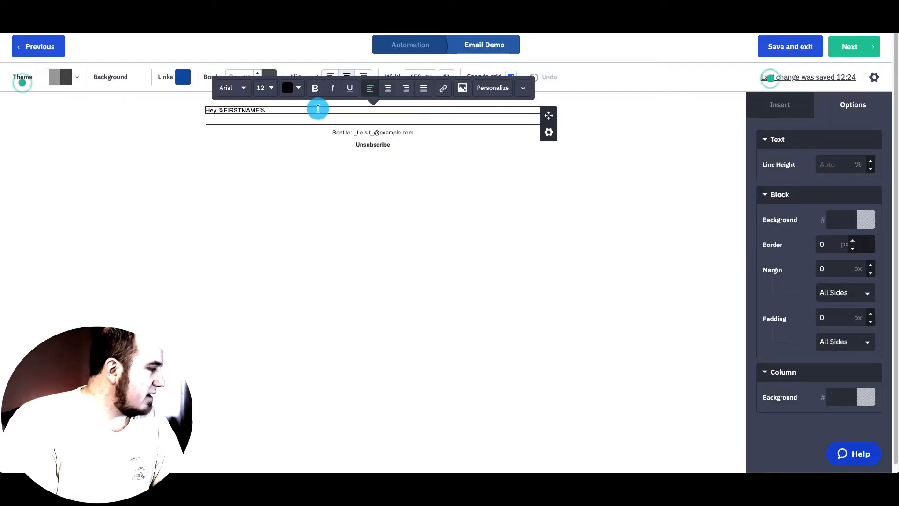
key("Return")
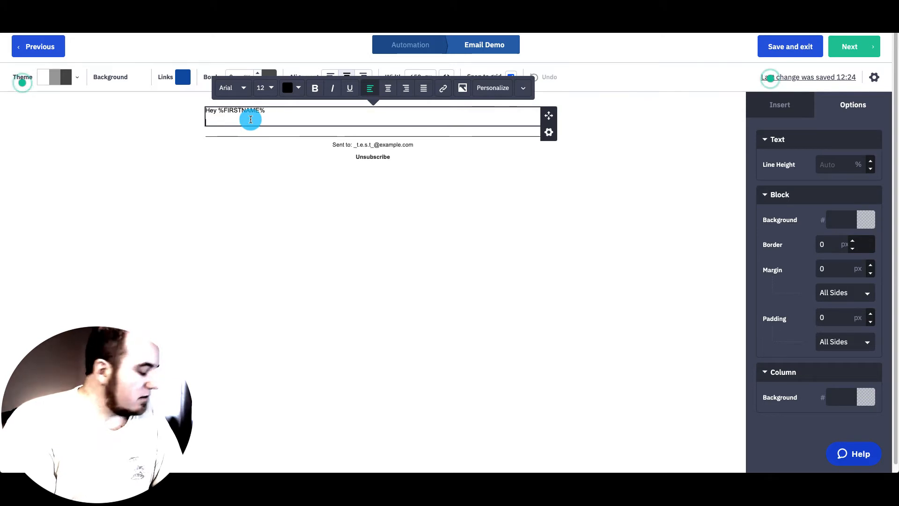
- Format all the text as Lucida Sans 14px with 150% line height
key("super+a")
left_click(244, 91)
scroll(243, 185, "down", 3)
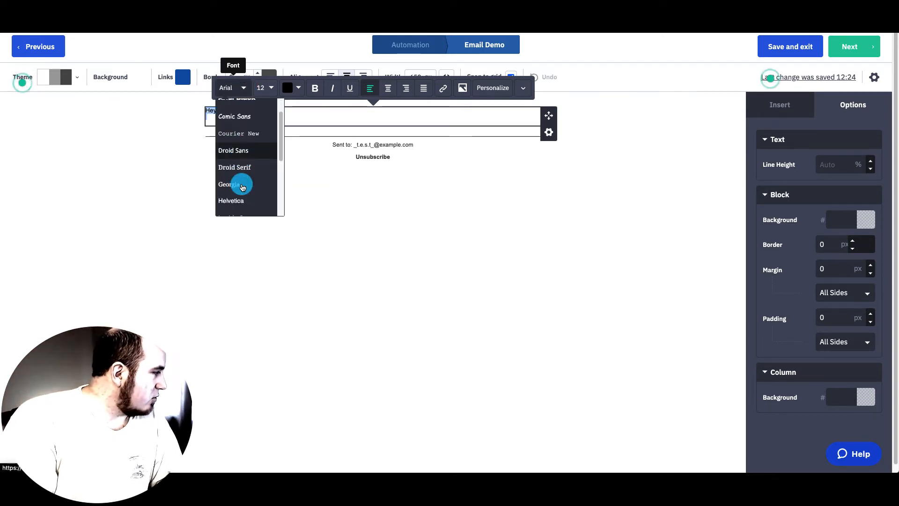
scroll(243, 186, "down", 2)
scroll(243, 180, "up", 3)
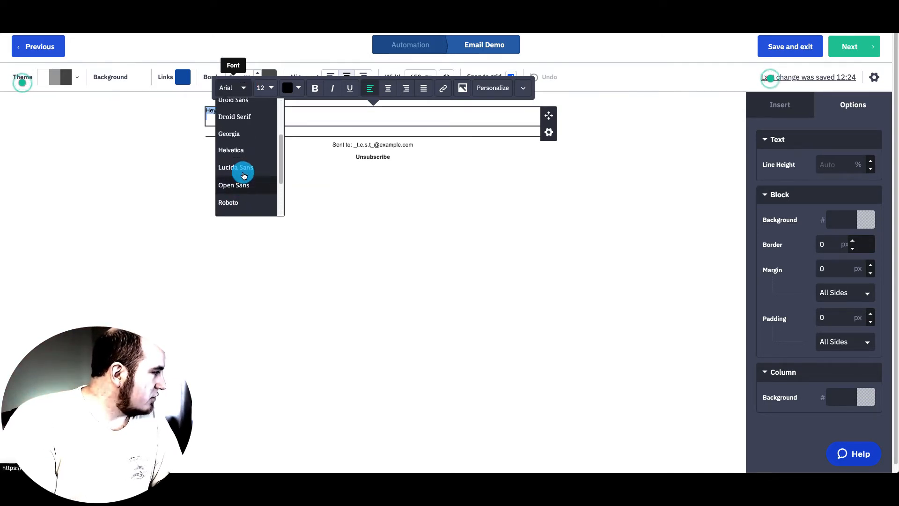
left_click(243, 169)
left_click(272, 87)
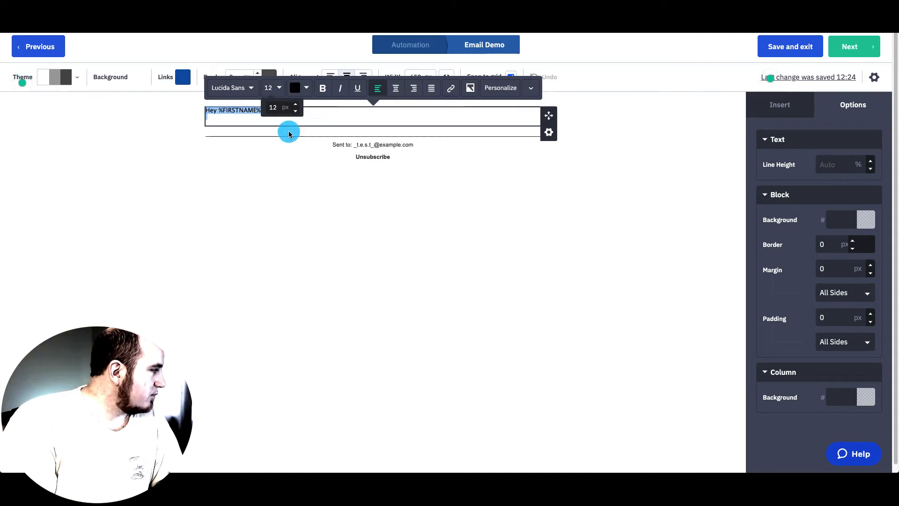
left_click(296, 104)
left_click(297, 105)
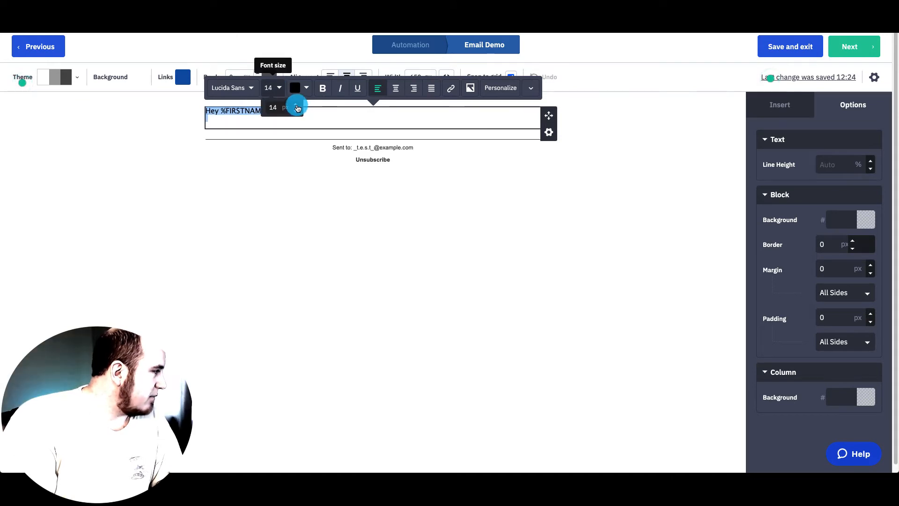
left_click(836, 164)
left_click(827, 181)
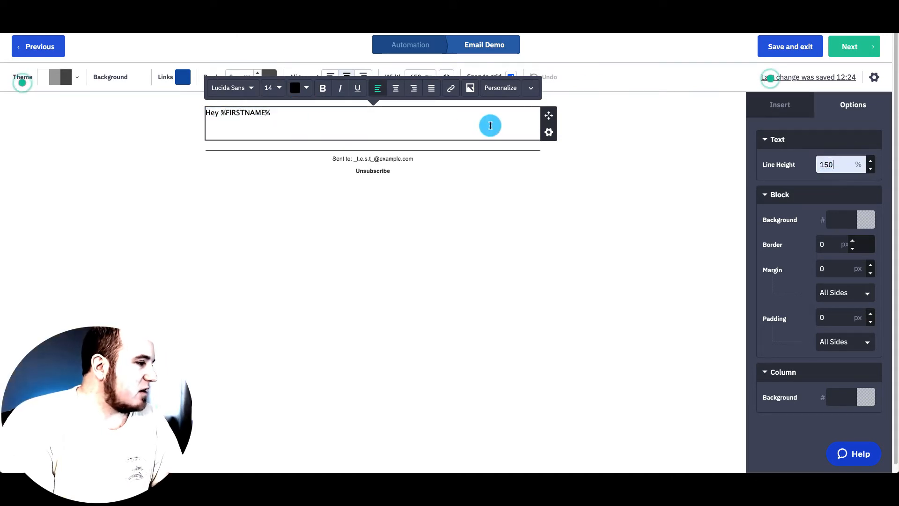
left_click(280, 132)
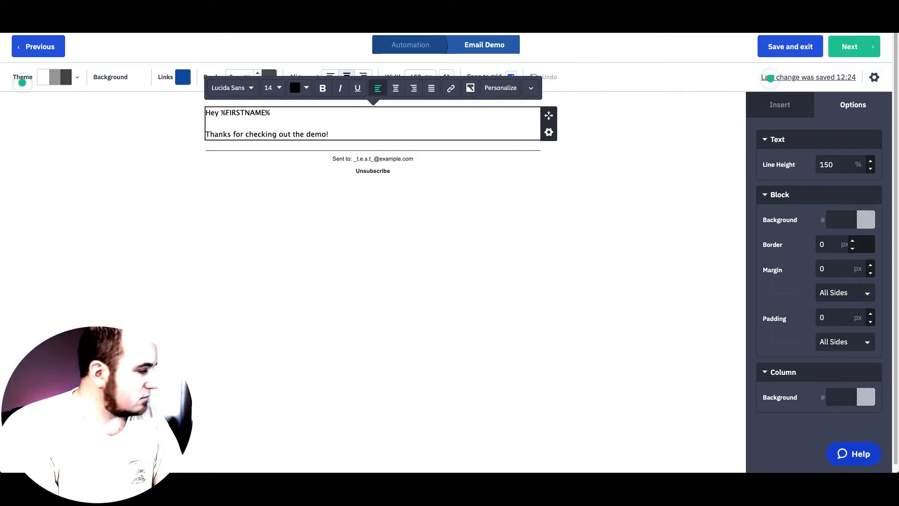
- Add bold 'Username:' %EMAIL% and 'Password:' lines with a sample password
type(":")
key("Return")
key("Return")
type("Username:")
left_click(500, 88)
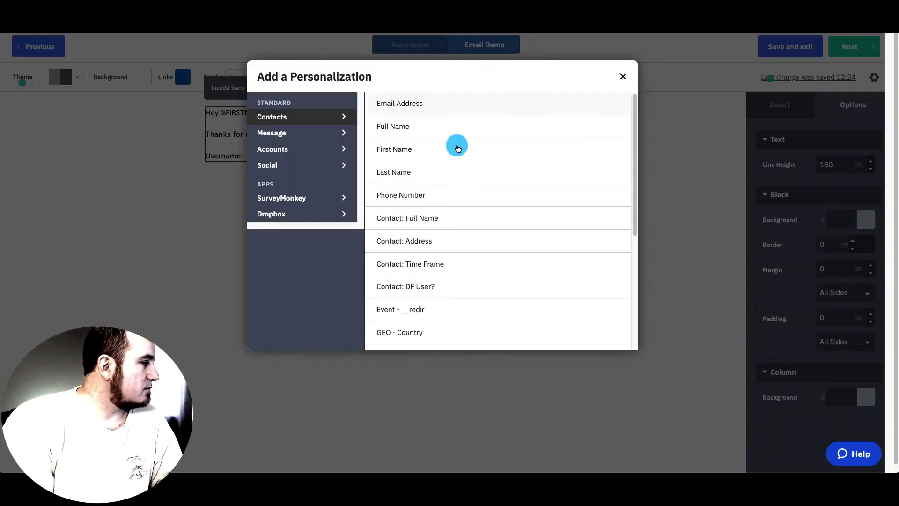
left_click(457, 107)
key("super+b")
left_click(288, 157)
left_click_drag(242, 156, 206, 167)
key("Return")
type("Password: 123456")
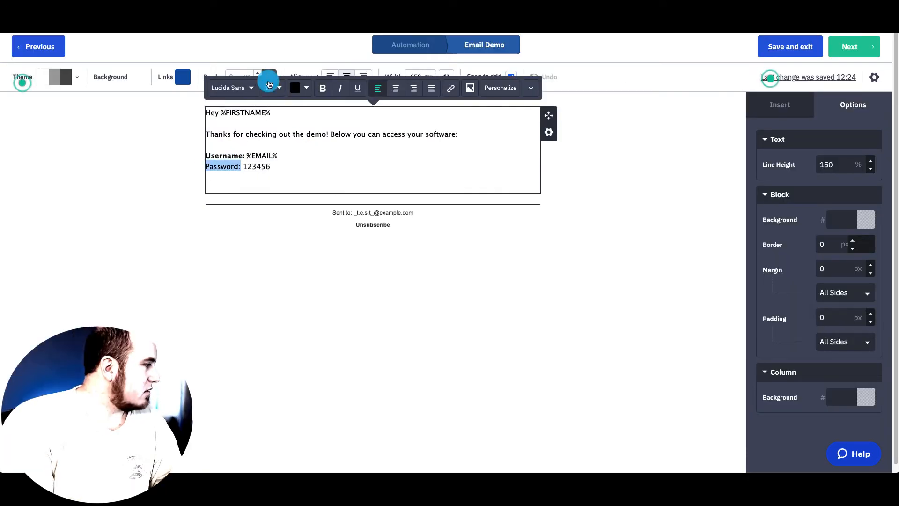
left_click(323, 88)
left_click(295, 181)
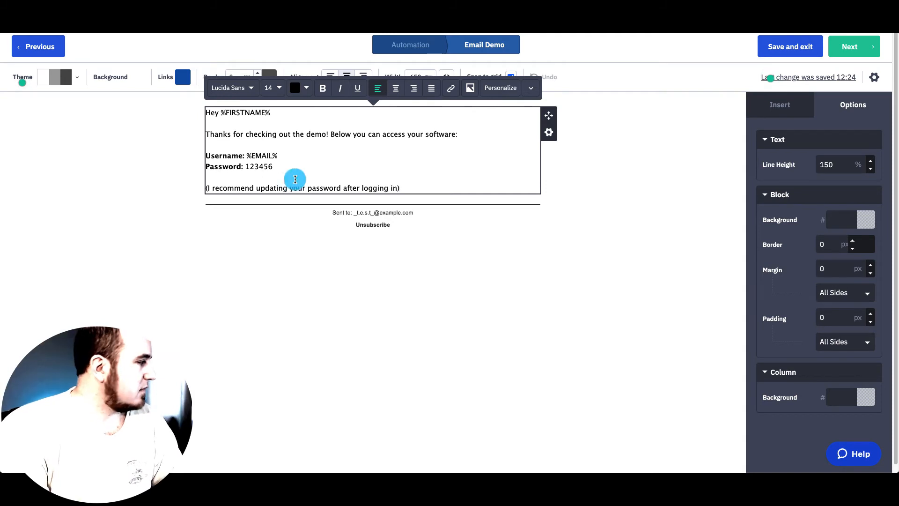
- Tidy the spacing and make the password-update note italic
key("BackSpace")
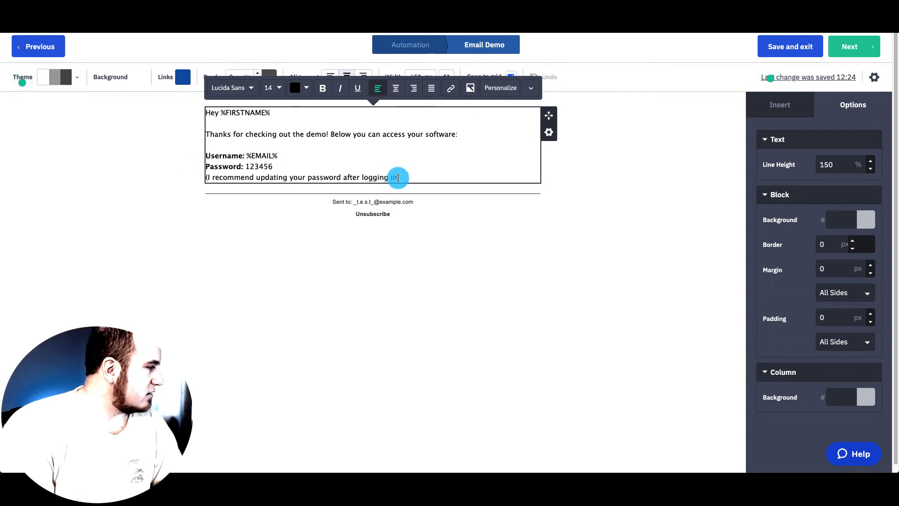
left_click_drag(398, 177, 288, 173)
left_click(419, 179)
key("Return")
key("Return")
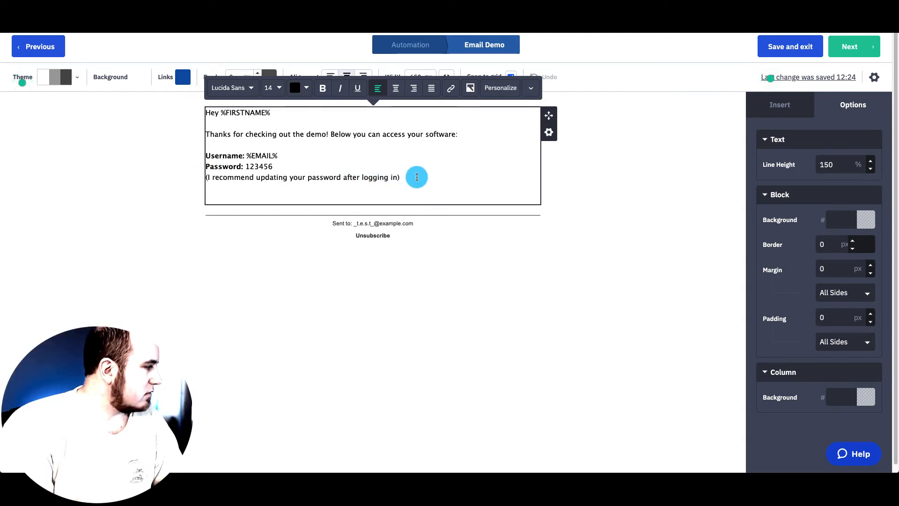
left_click_drag(417, 178, 204, 178)
left_click(340, 87)
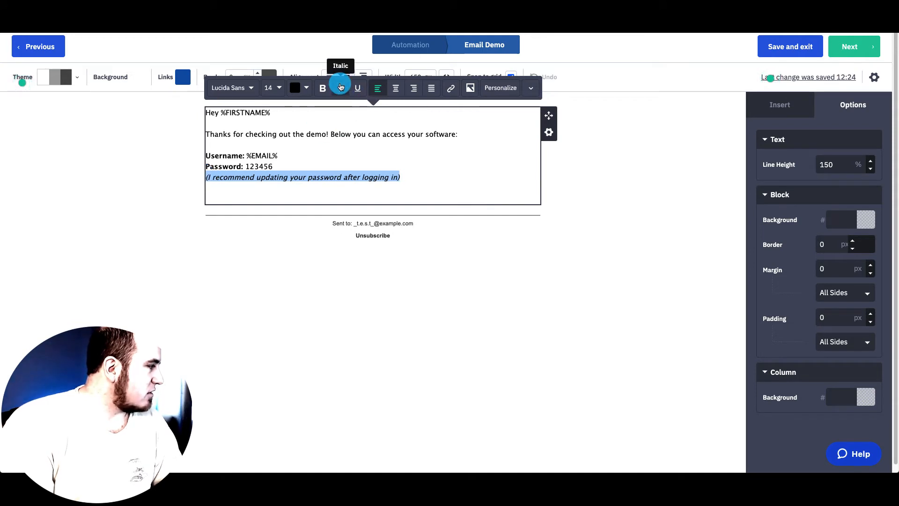
left_click(413, 193)
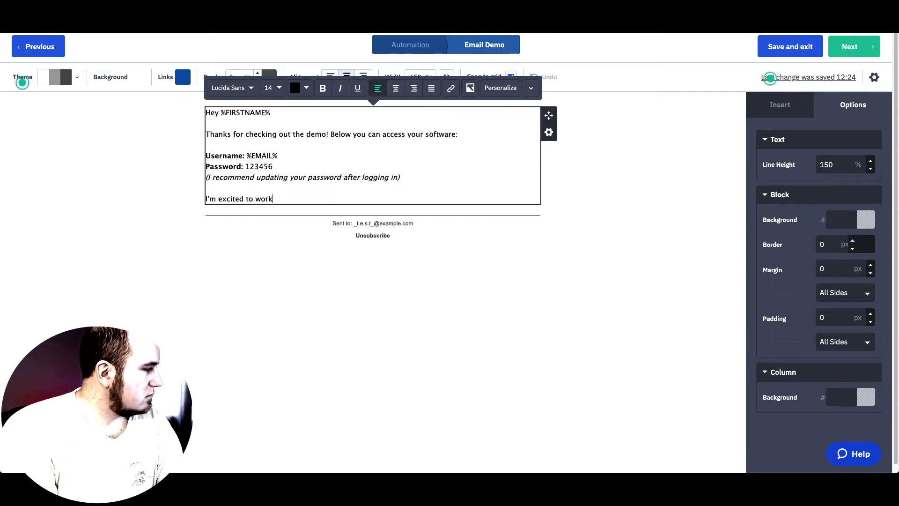
- Add the closing line 'I'm excited to work with you in the future!…' and a 'Best,' sign-off with the sender's name
type("I'm excited to work with you in the future! If you need anything just reply to this emai")
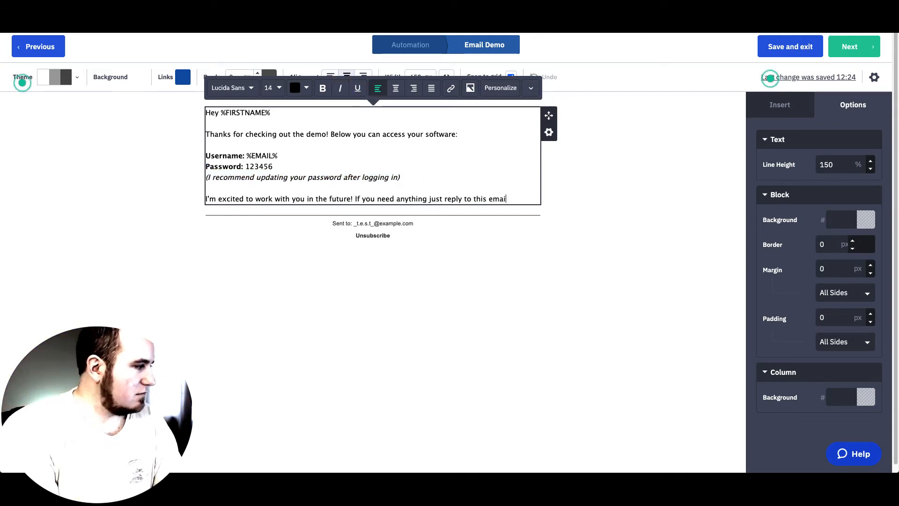
type("l.")
key("Return")
key("Return")
type("Best,")
key("Return")
key("Return")
type("Derek")
left_click(635, 230)
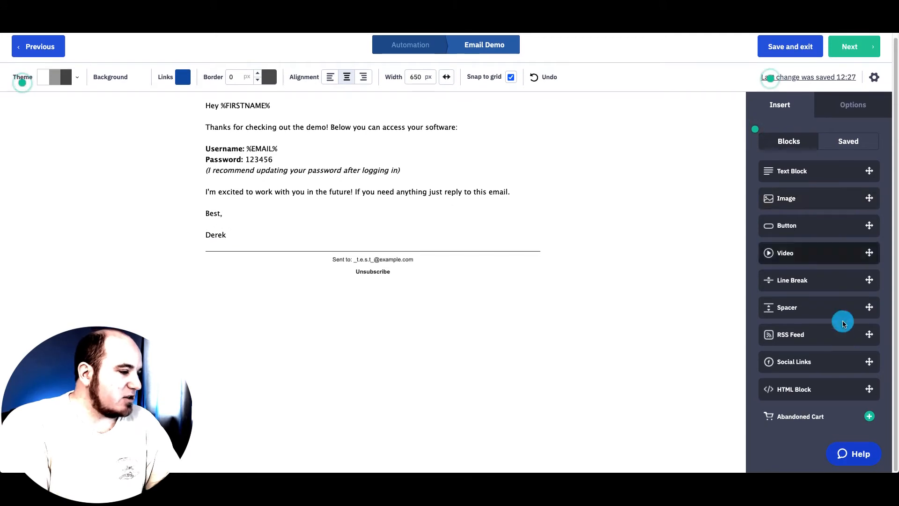
- Drop a Social Links block below the email's sign-off
left_click_drag(841, 365, 387, 251)
left_click_drag(839, 364, 336, 225)
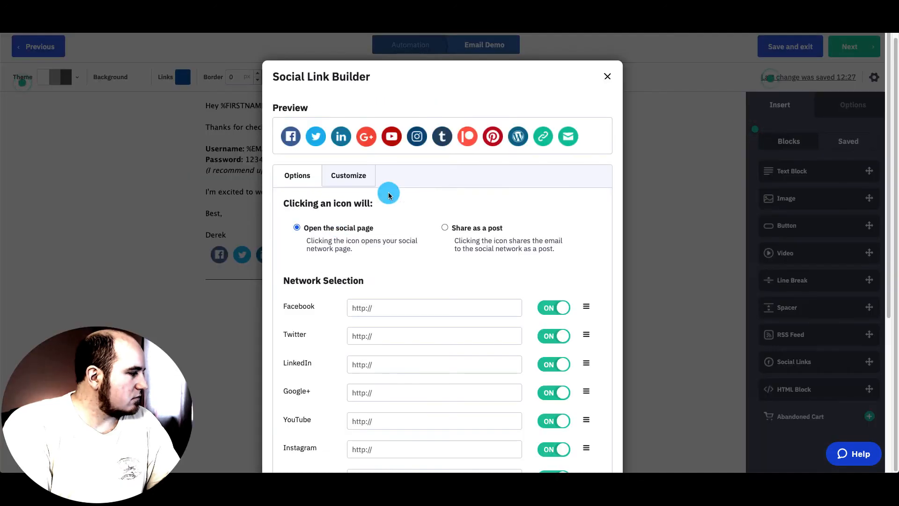
scroll(541, 206, "down", 3)
- Turn off every social network except Facebook and YouTube, including Twitter, LinkedIn, Website and Email
left_click(556, 185)
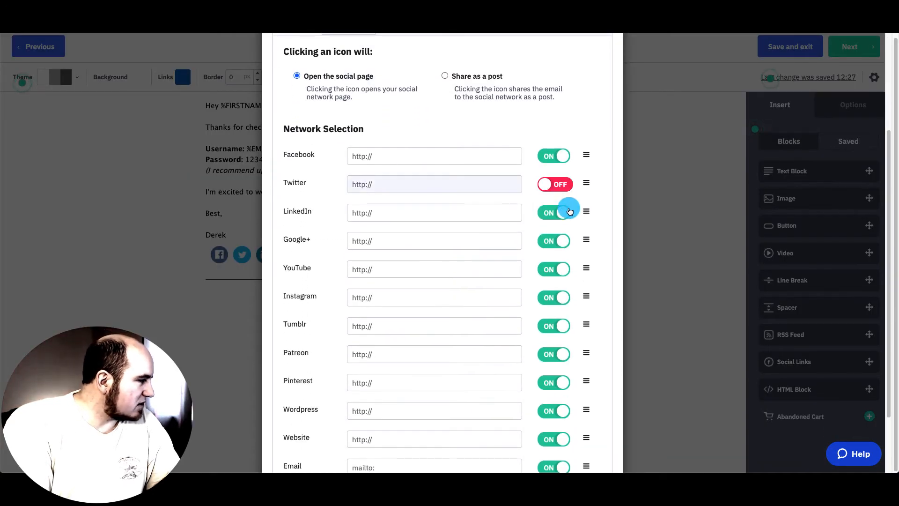
left_click(565, 211)
scroll(564, 229, "down", 2)
left_click(562, 189)
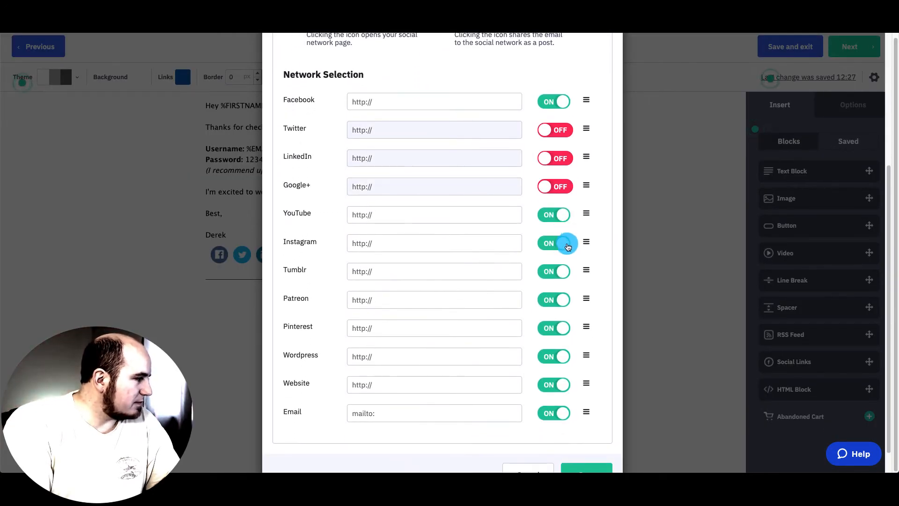
left_click(566, 244)
left_click(564, 272)
left_click(562, 300)
left_click(561, 329)
left_click(558, 356)
left_click(554, 385)
left_click(546, 412)
- Fill in the Facebook page address and save the social links
type("https://www.facebook.com/iowahiphop")
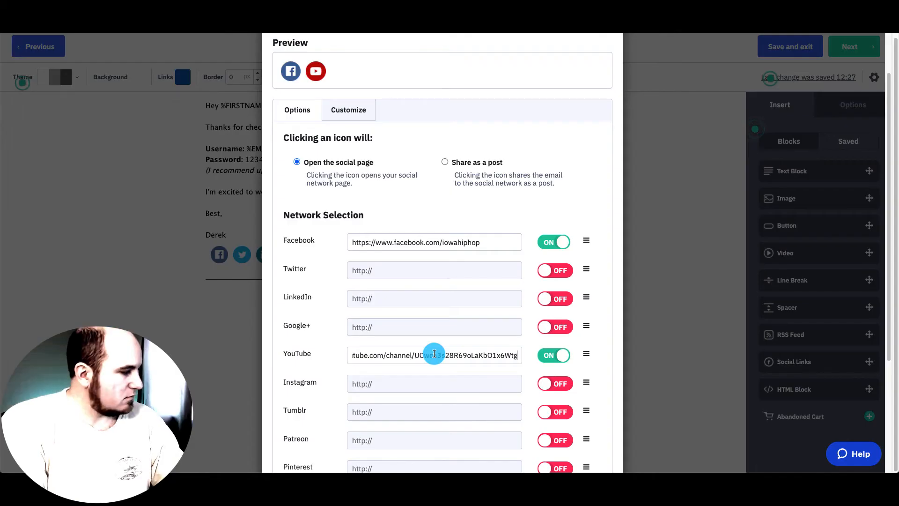
scroll(463, 350, "down", 4)
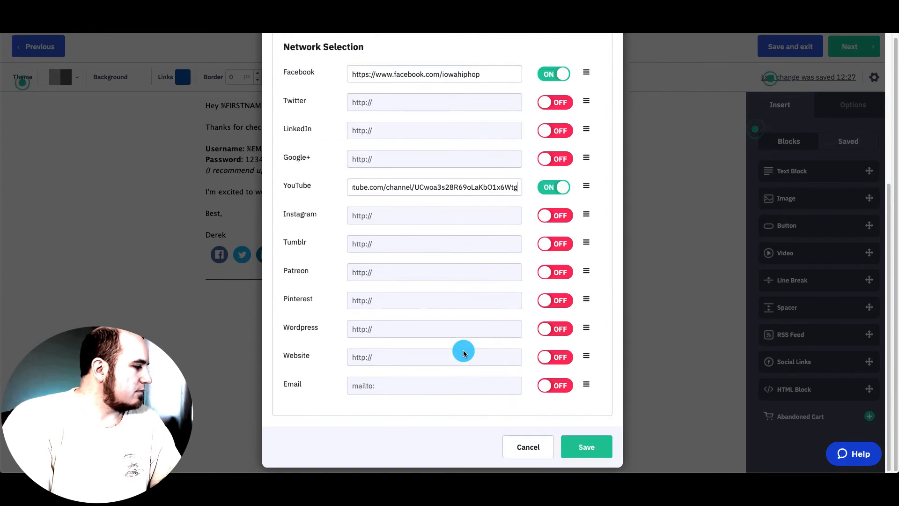
left_click(583, 447)
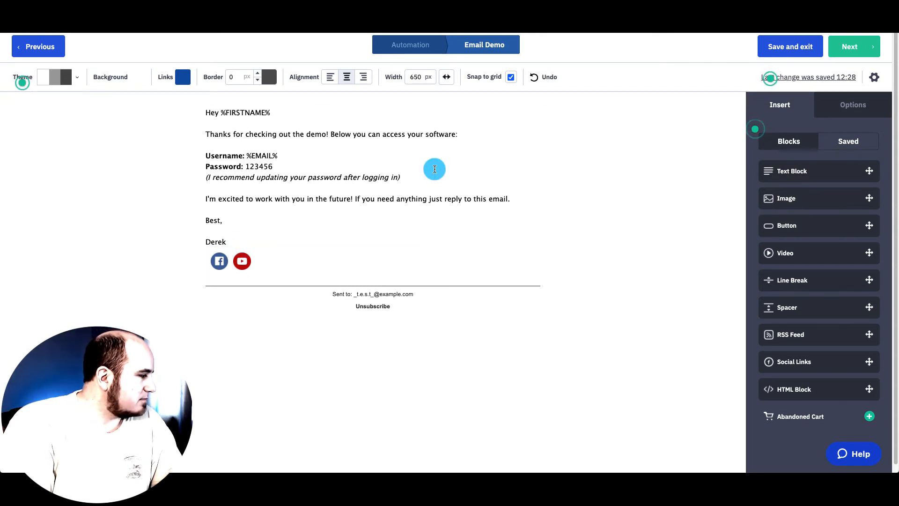
- Insert a text block under the sign-off holding the sender's name, owner title and company website
left_click_drag(791, 171, 241, 261)
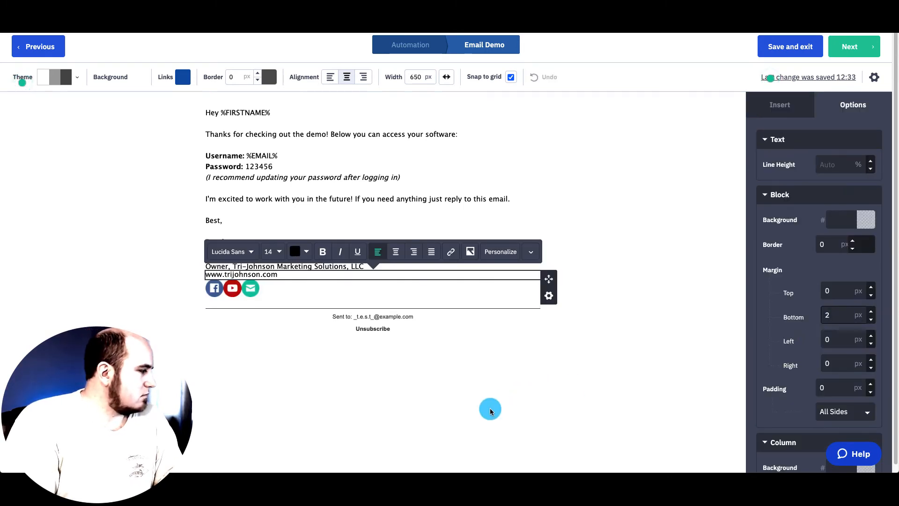
left_click(490, 411)
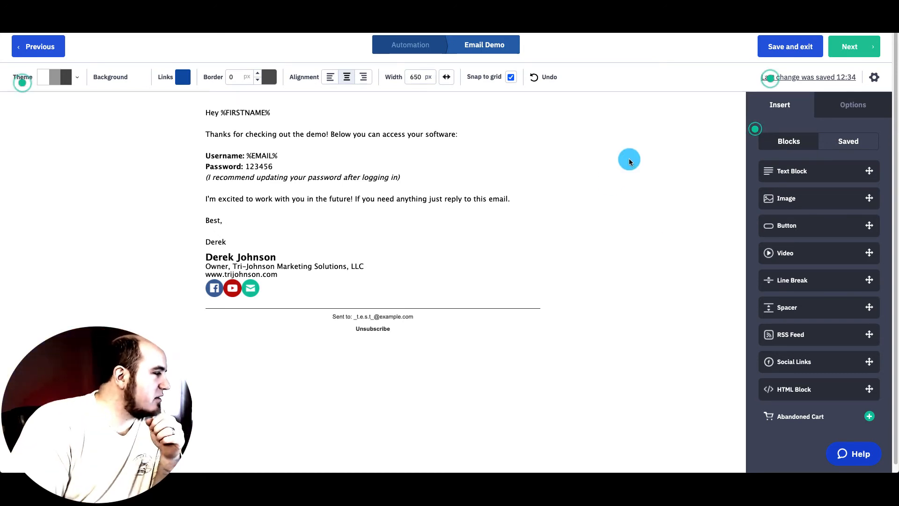
- In the message settings, set the sender address to Tri-Johnson Marketing Solutions
left_click(849, 46)
scroll(477, 312, "down", 3)
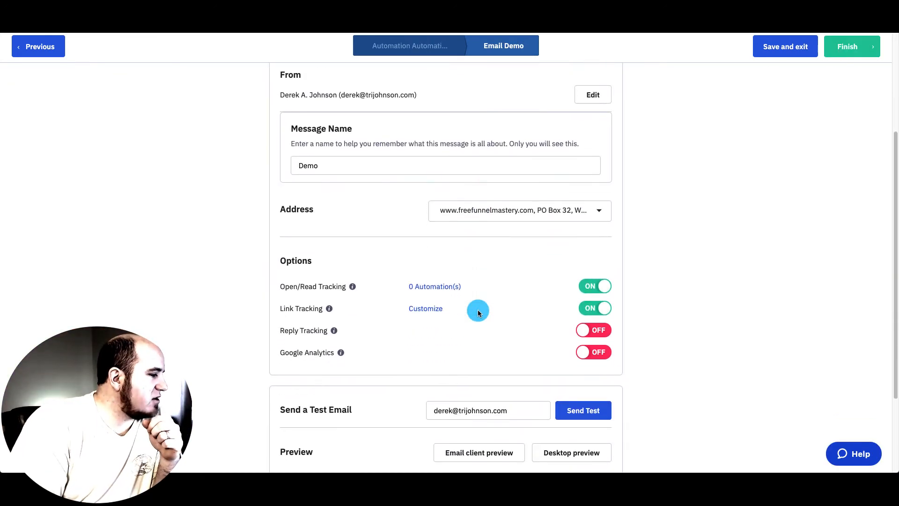
scroll(503, 337, "up", 5)
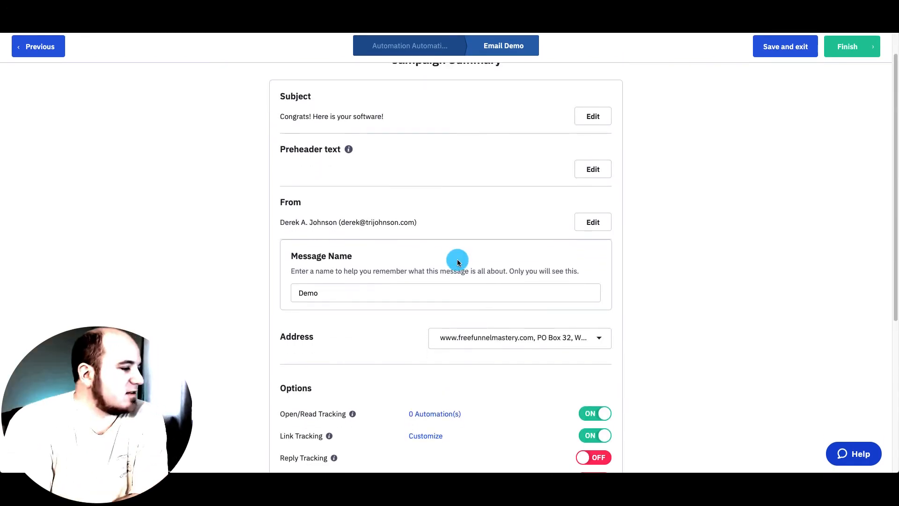
left_click(488, 342)
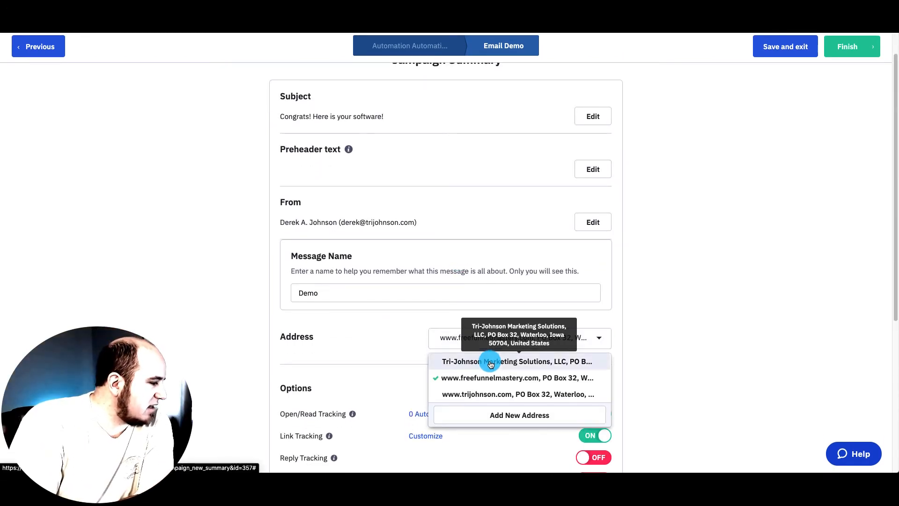
left_click(487, 361)
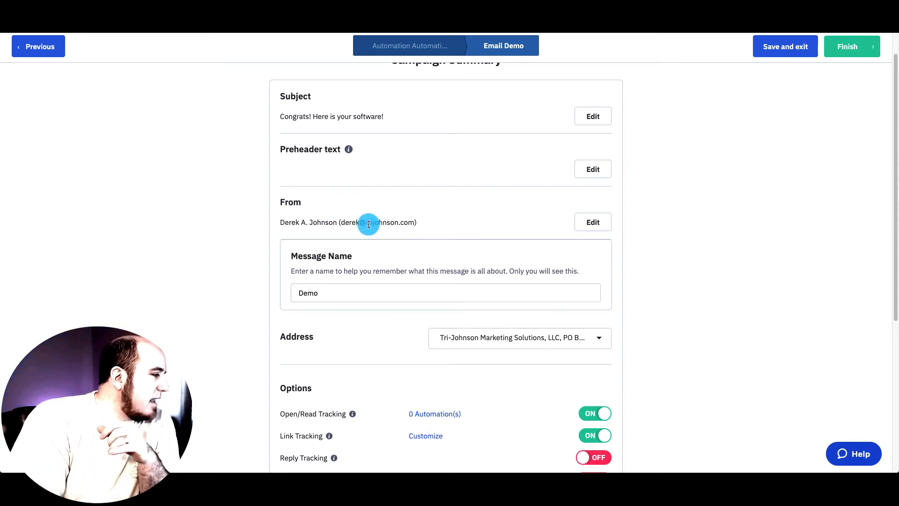
- Review the sender's name and e-mail address fields
double_click(402, 223)
left_click(460, 227)
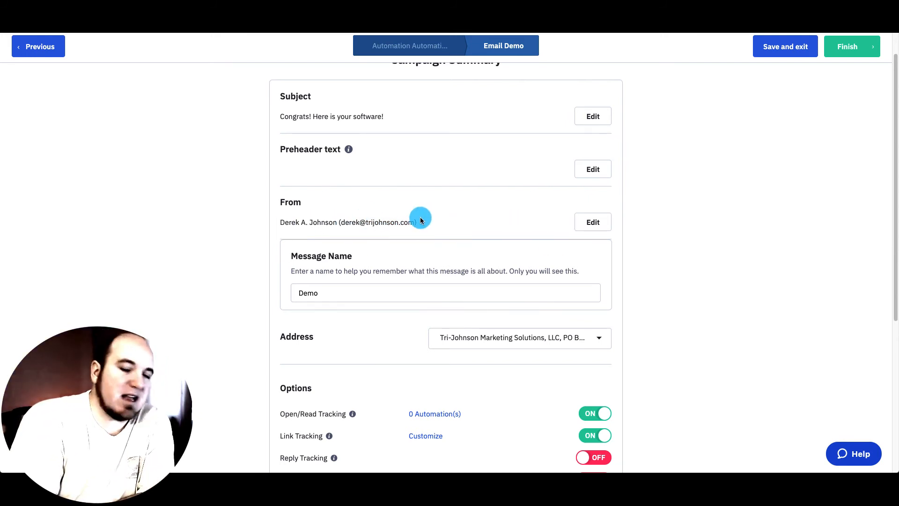
left_click_drag(337, 223, 279, 224)
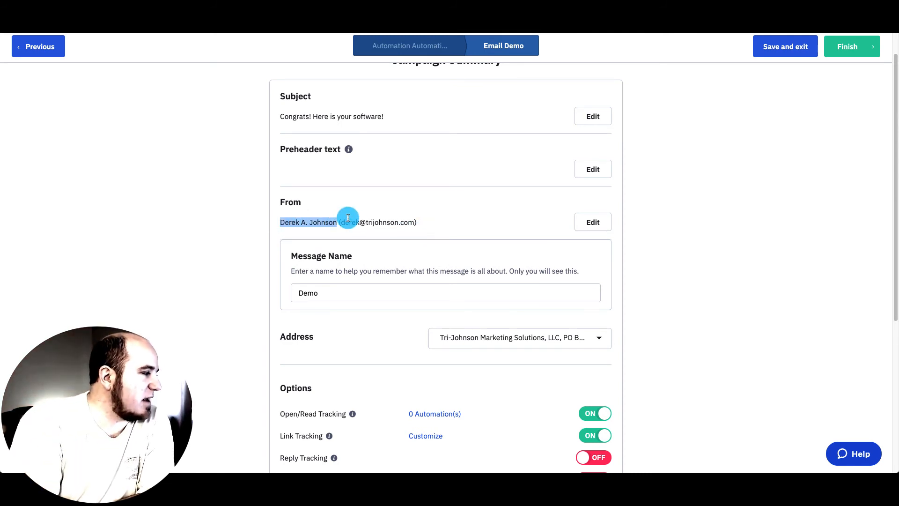
left_click(281, 223)
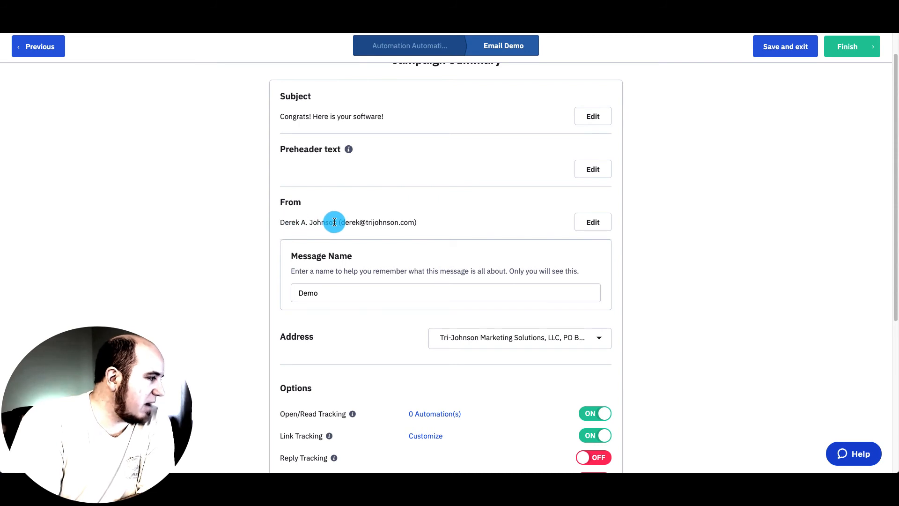
left_click_drag(336, 223, 288, 219)
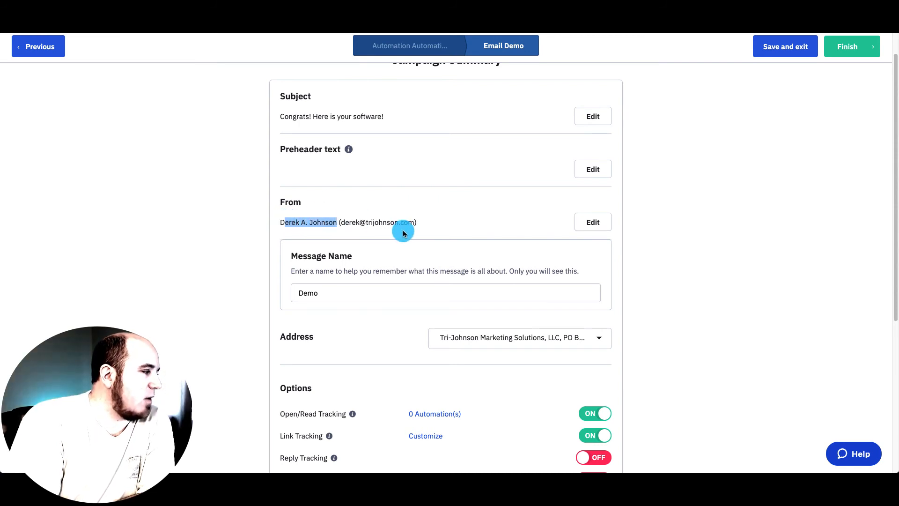
left_click(423, 226)
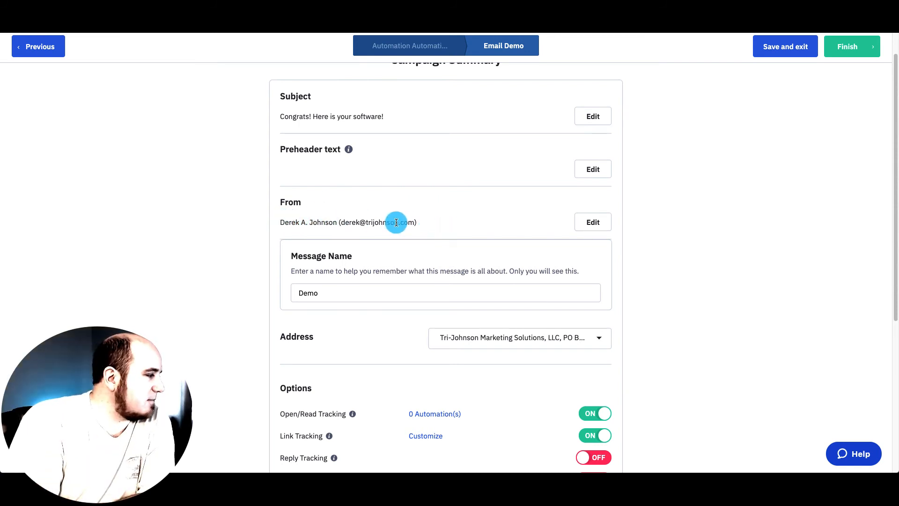
scroll(395, 222, "down", 3)
scroll(396, 222, "down", 3)
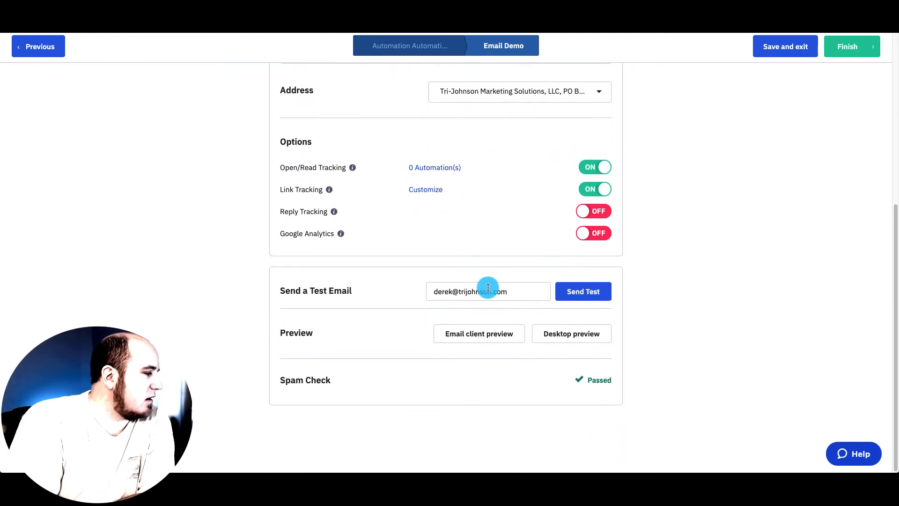
- Send a test copy of the Demo email despite the warning and confirm the spam check passed
left_click(577, 291)
left_click(546, 155)
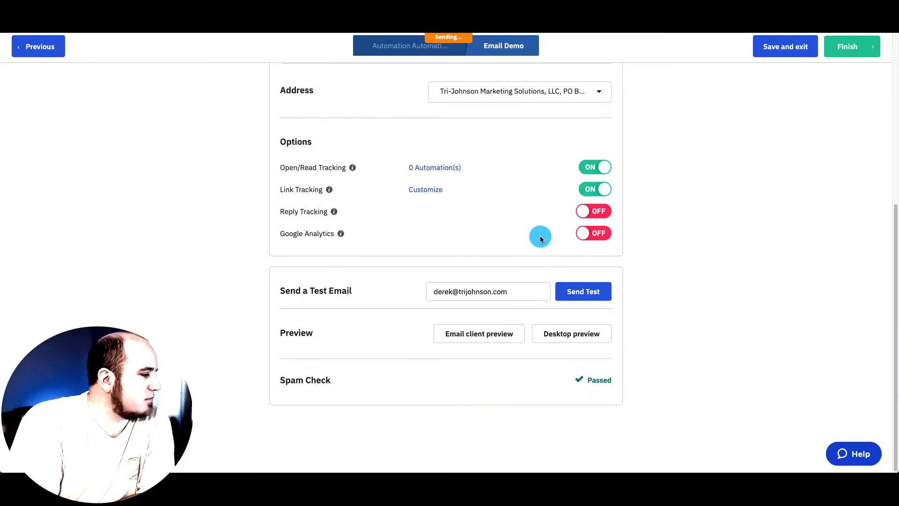
left_click_drag(282, 379, 344, 380)
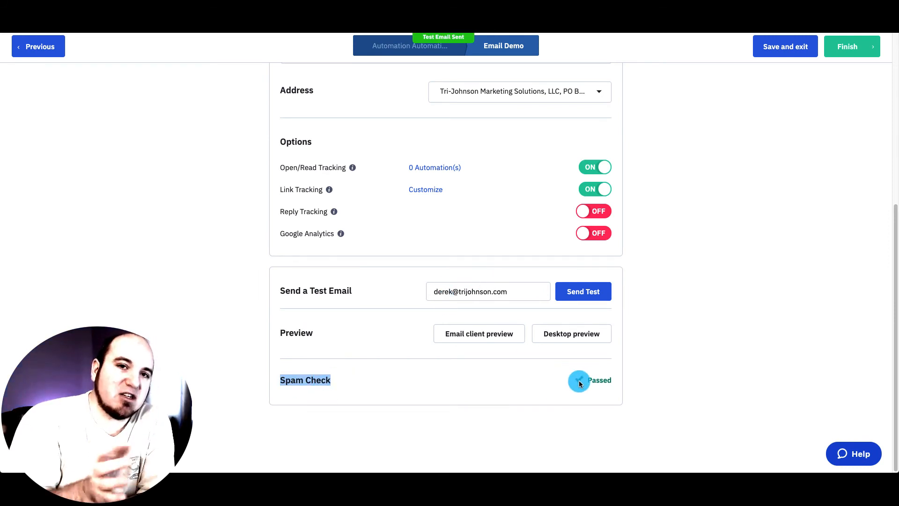
left_click(603, 380)
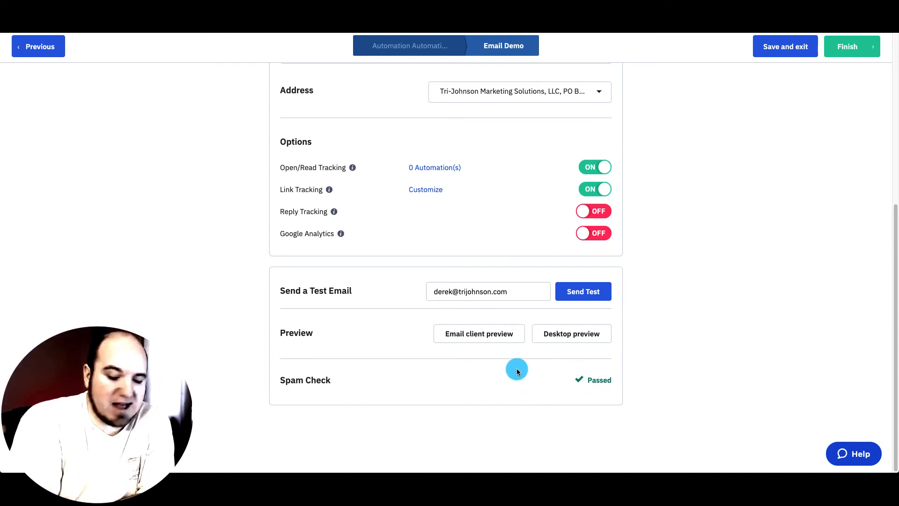
scroll(516, 370, "up", 3)
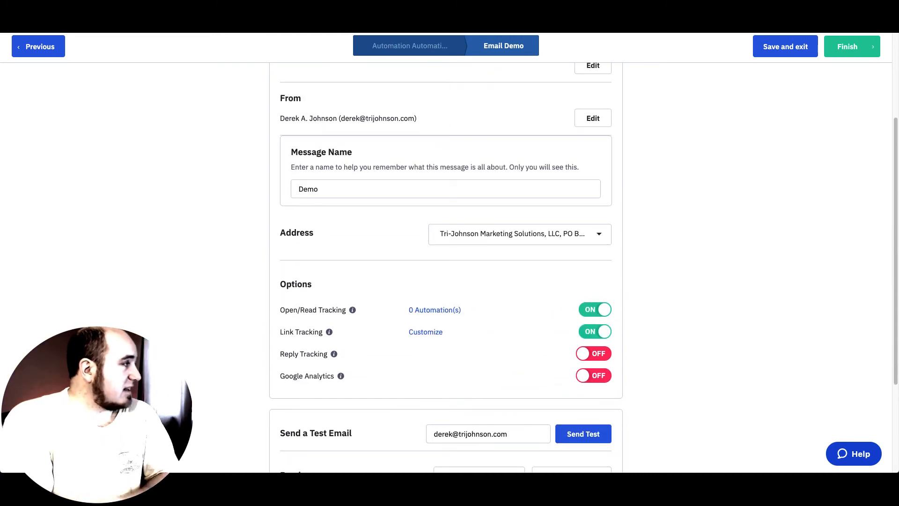
key("super+t")
- Go to the Office 365 mailbox from bookmarks and open the received TEST email
left_click(438, 26)
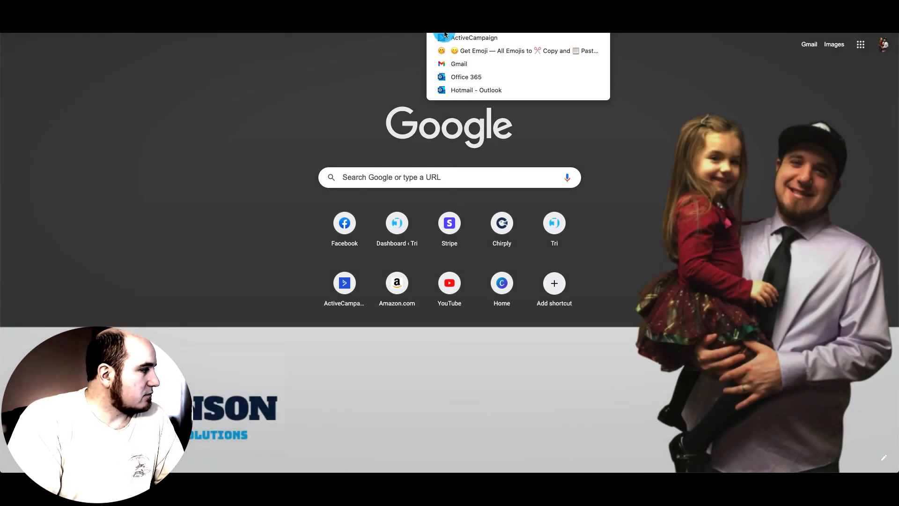
left_click(456, 77)
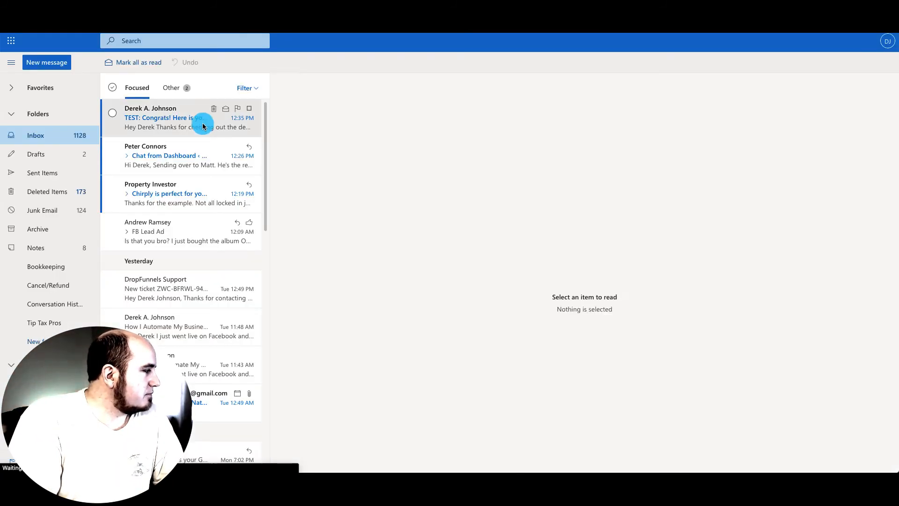
left_click(202, 124)
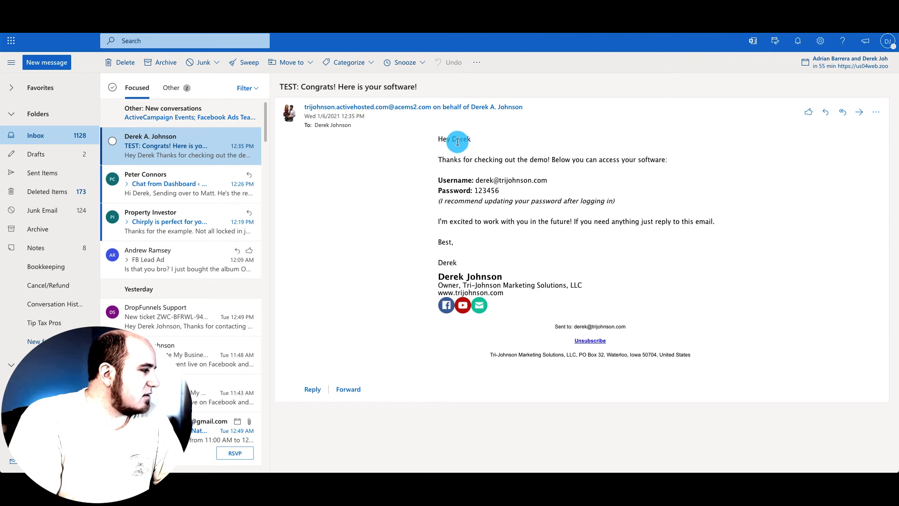
- Check the test email's personalised greeting, username and password lines, and main body
left_click_drag(470, 138, 437, 139)
left_click_drag(438, 181, 556, 182)
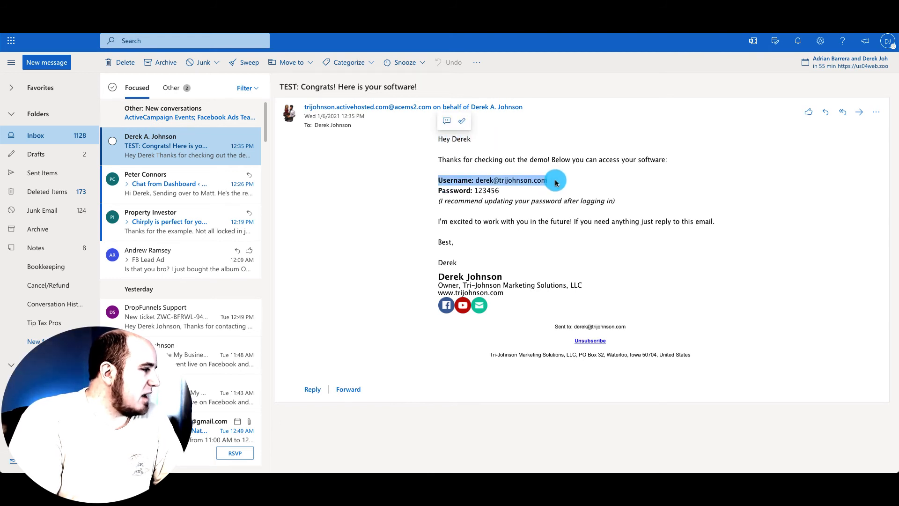
left_click(553, 184)
left_click_drag(440, 190, 517, 189)
left_click(515, 191)
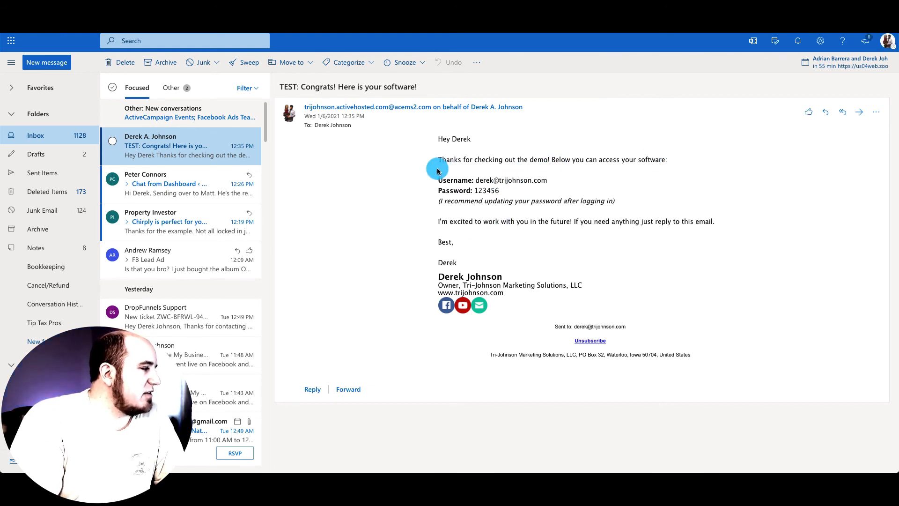
left_click_drag(437, 138, 656, 247)
left_click(627, 249)
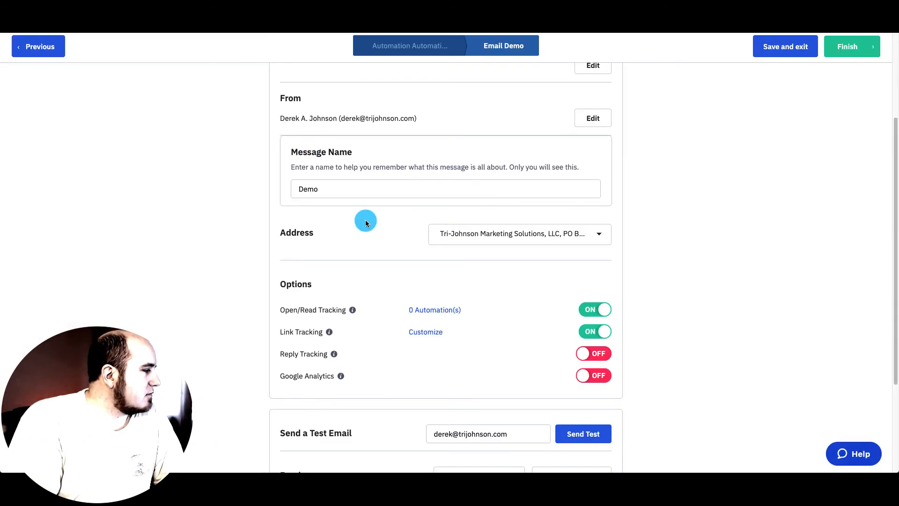
- Finish the Demo email, save it as the step's email, and switch the automation to Active
scroll(365, 222, "down", 3)
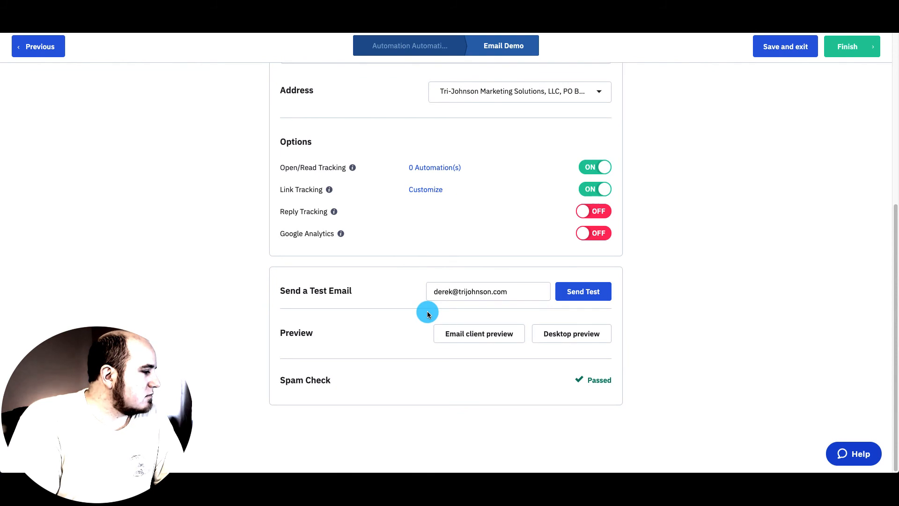
scroll(427, 311, "up", 6)
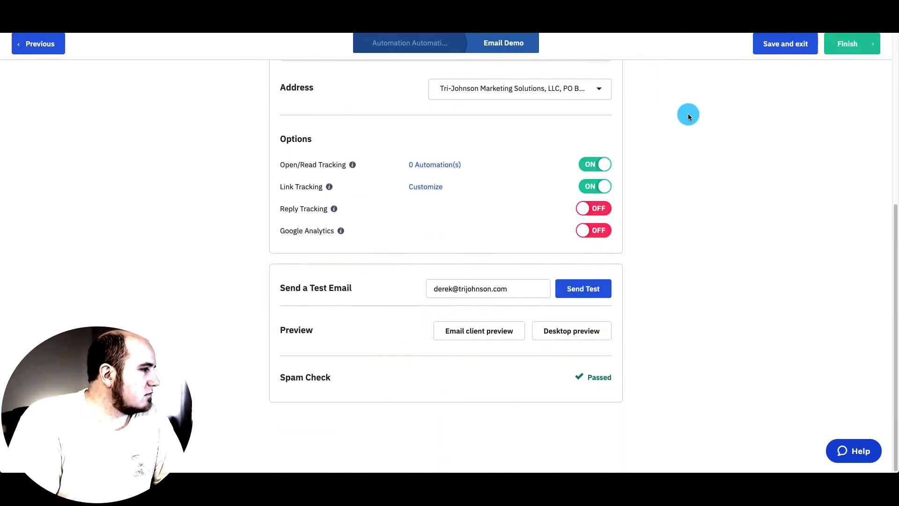
left_click(848, 49)
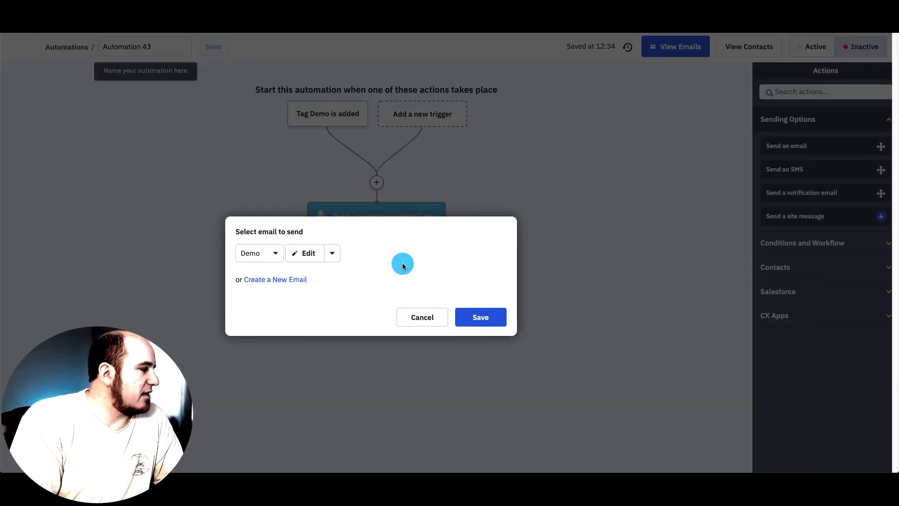
left_click(481, 317)
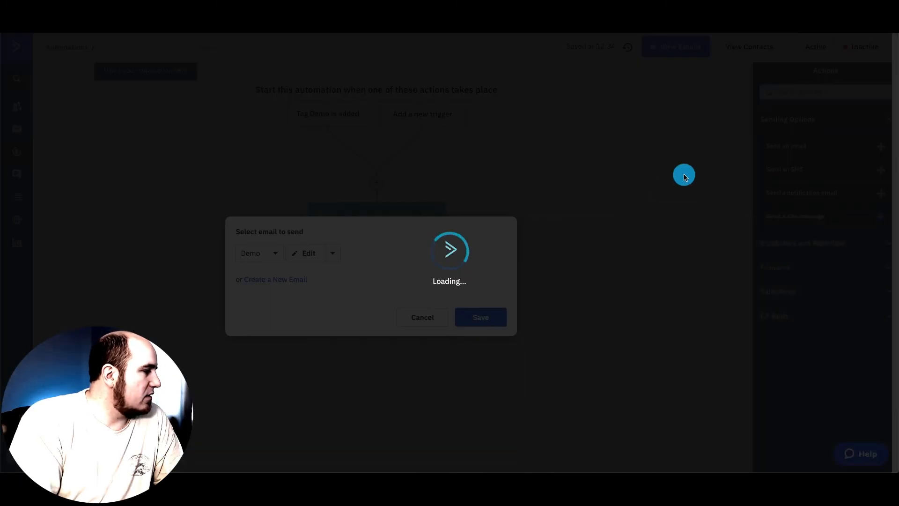
left_click(813, 47)
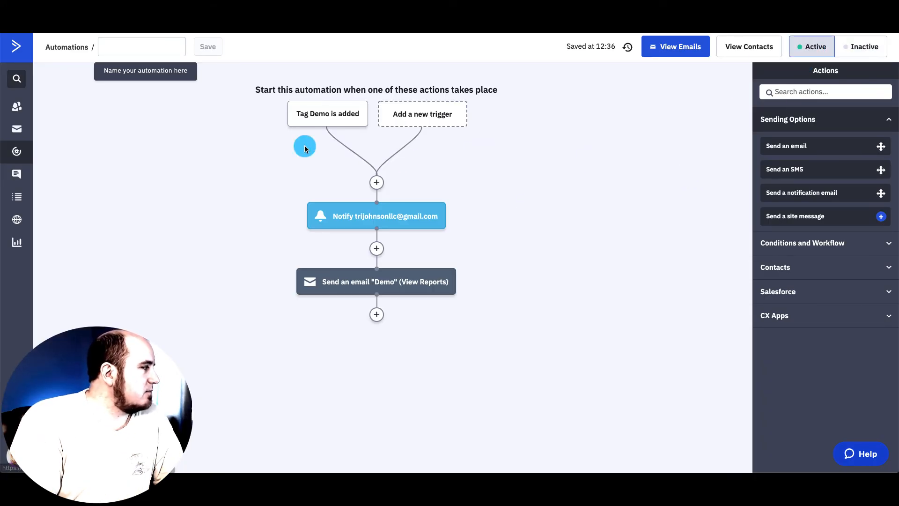
- Add a Wait step at the end of the workflow set to 900 days
mouse_move(321, 118)
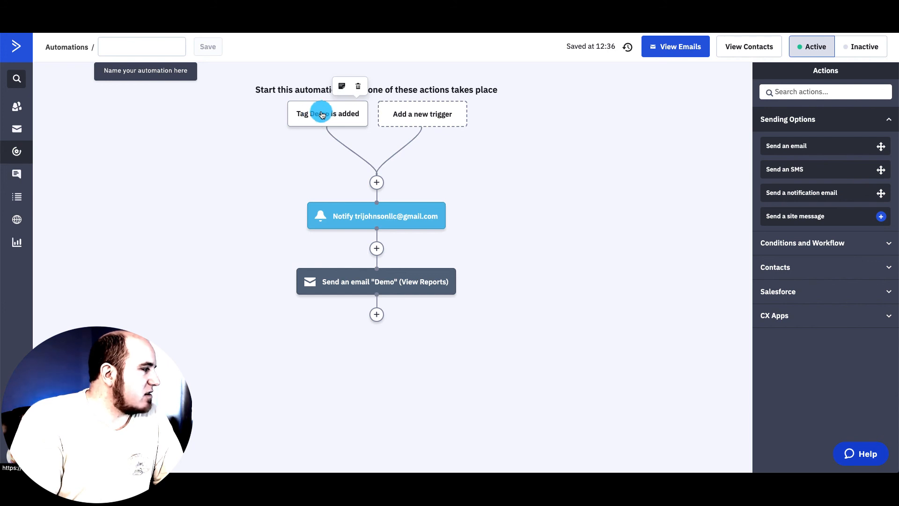
left_click(376, 314)
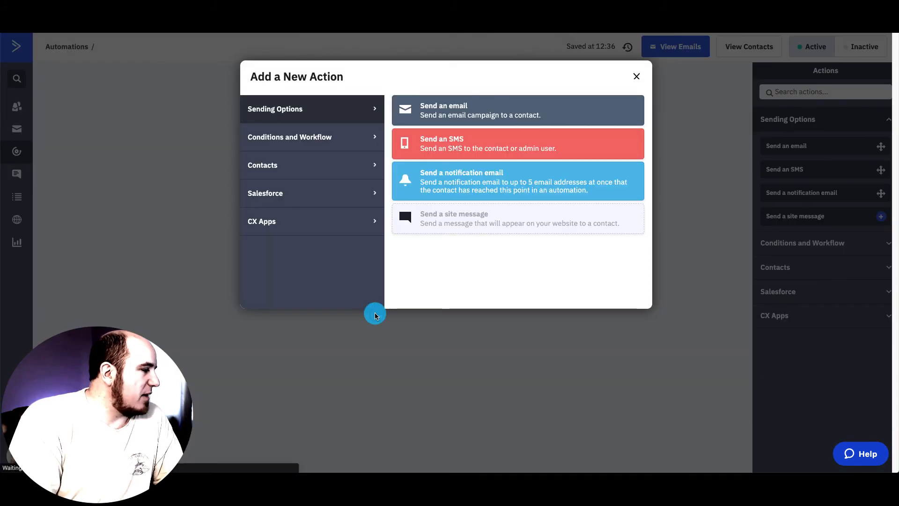
left_click(309, 142)
left_click(478, 97)
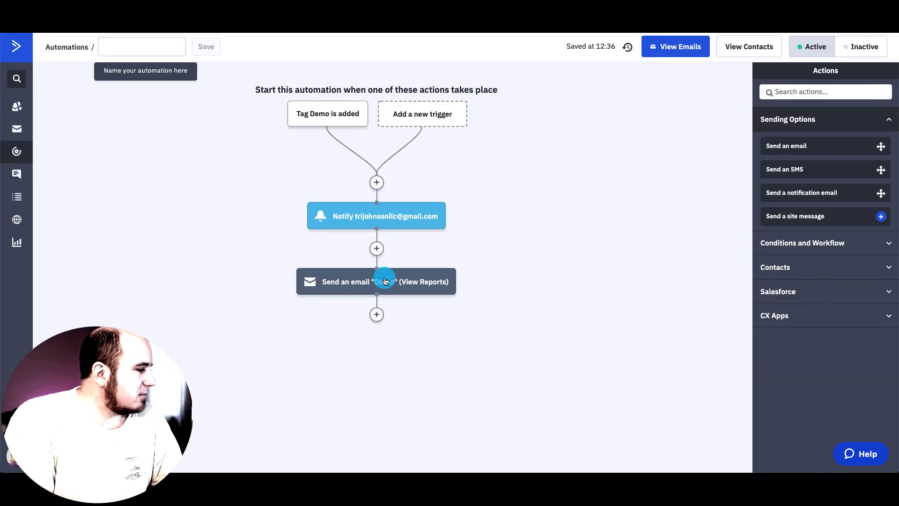
left_click(377, 313)
left_click(445, 98)
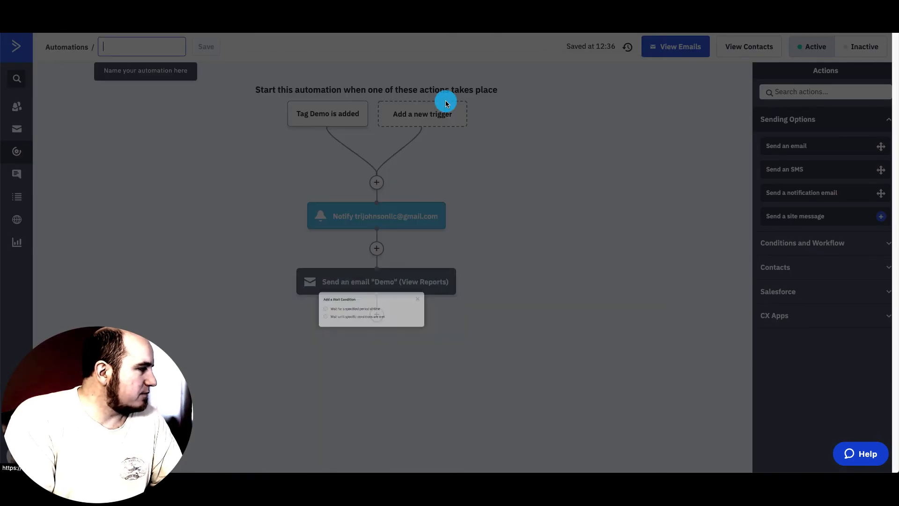
left_click(370, 309)
double_click(367, 323)
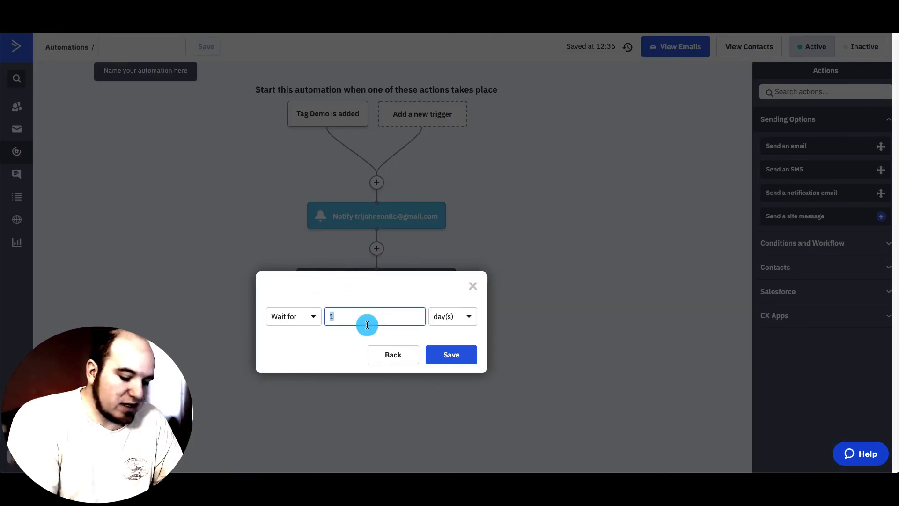
left_click(451, 355)
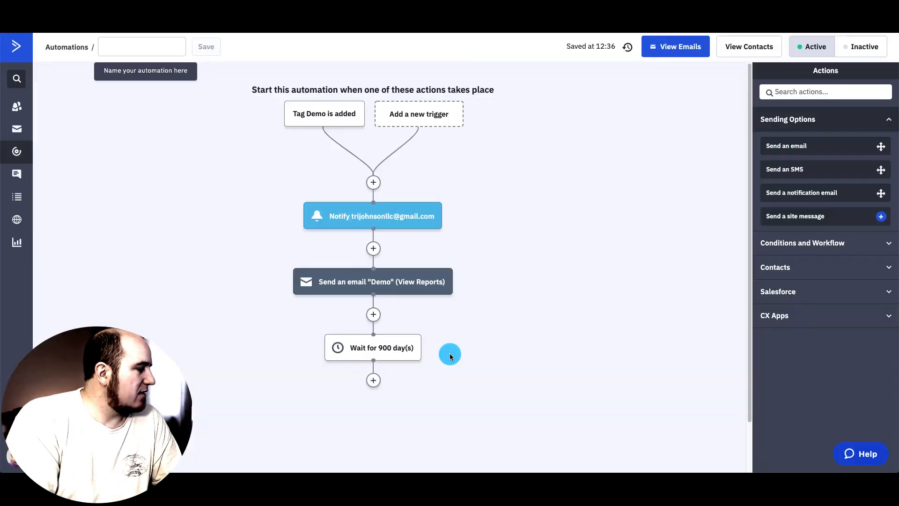
- Bring up the new-action chooser below the 900-day wait
scroll(434, 369, "down", 1)
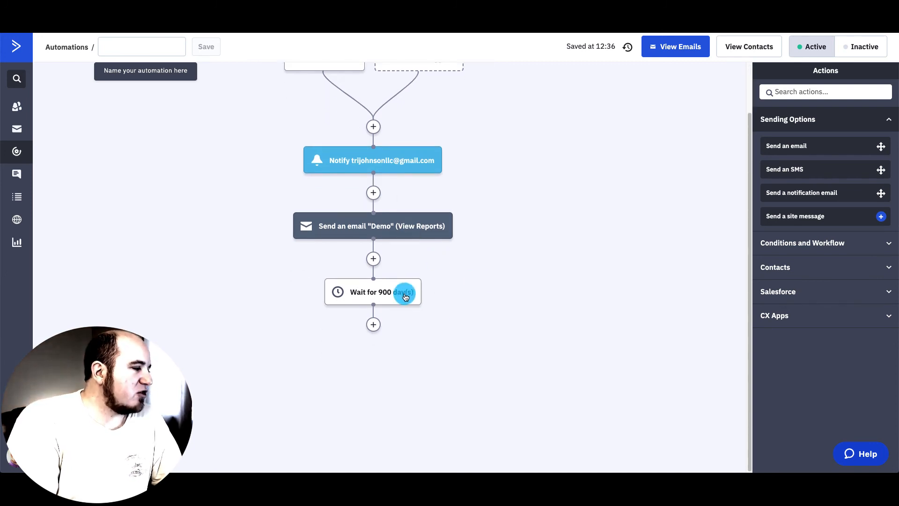
mouse_move(420, 277)
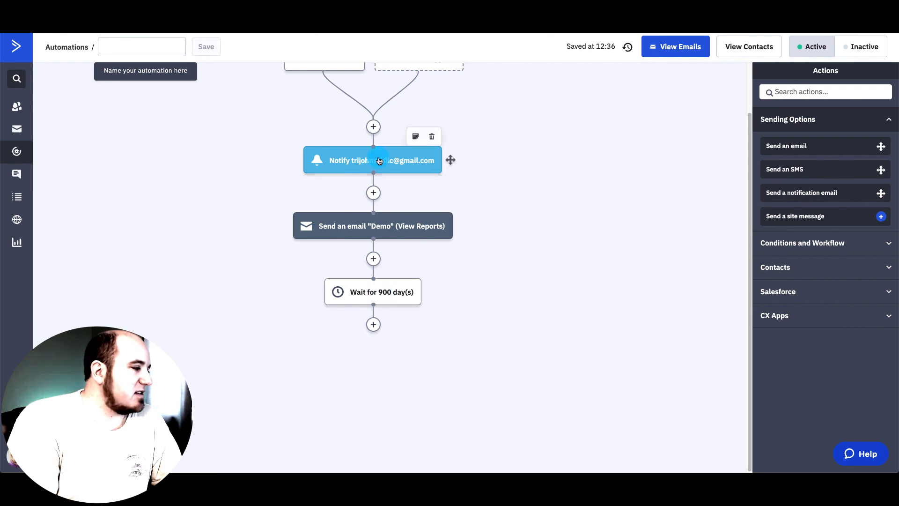
left_click(373, 324)
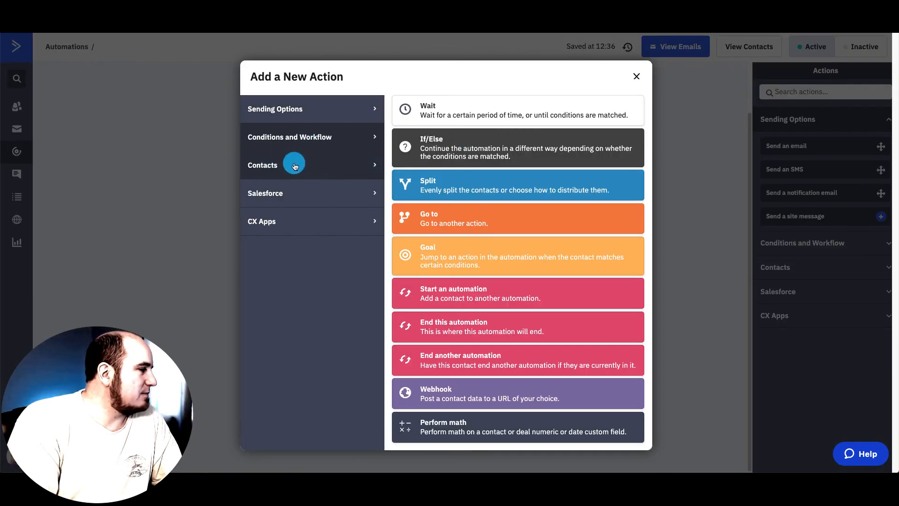
- Add a send-email step using an edited copy, 'Demo (Copy)', of the Demo email
left_click(309, 111)
left_click(464, 117)
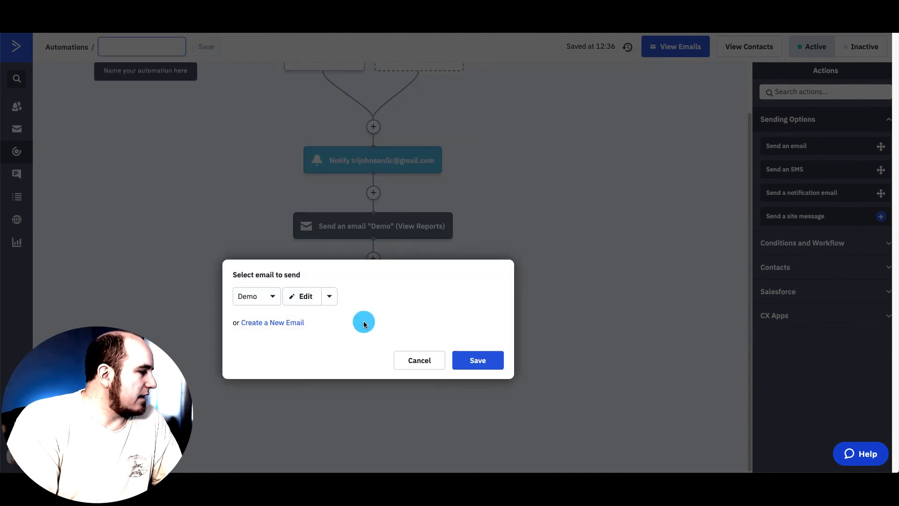
left_click(329, 296)
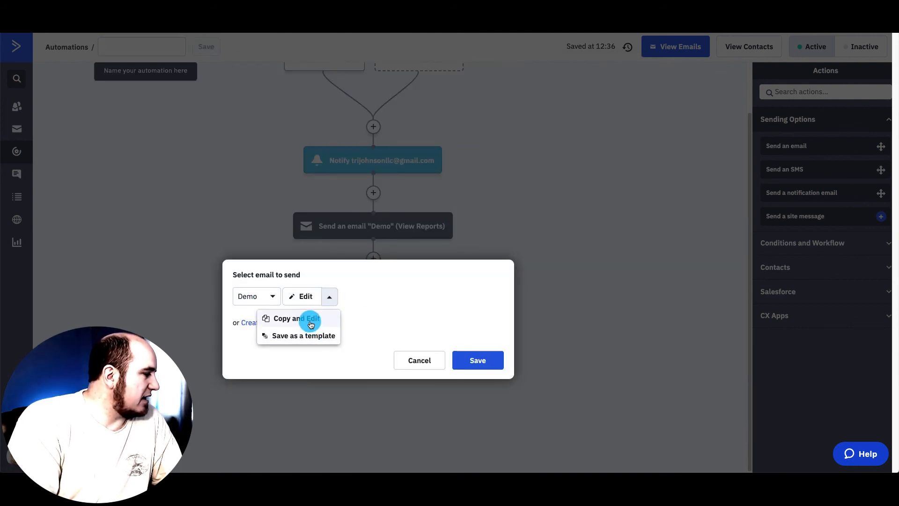
left_click(309, 321)
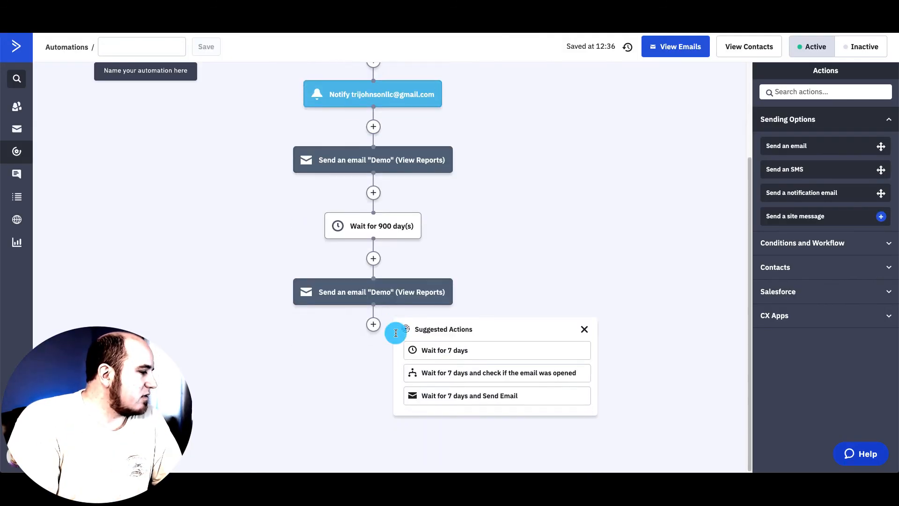
left_click(214, 272)
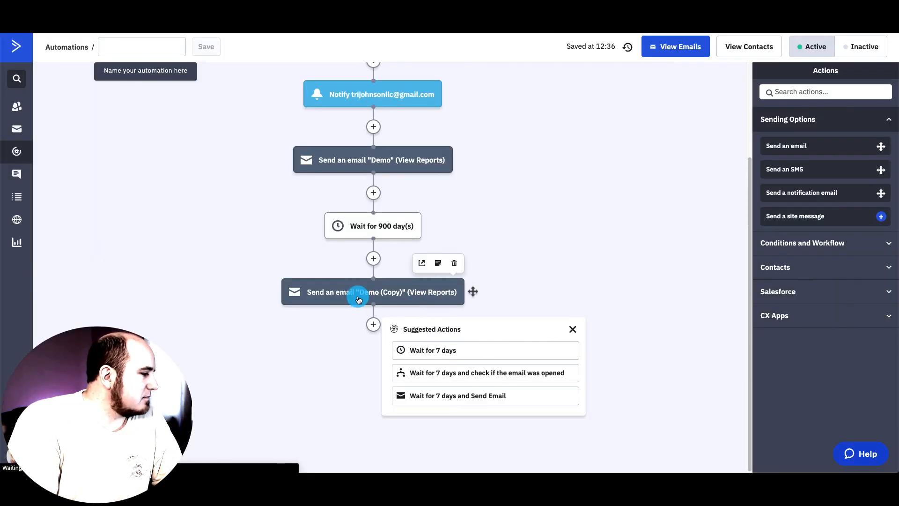
left_click(358, 298)
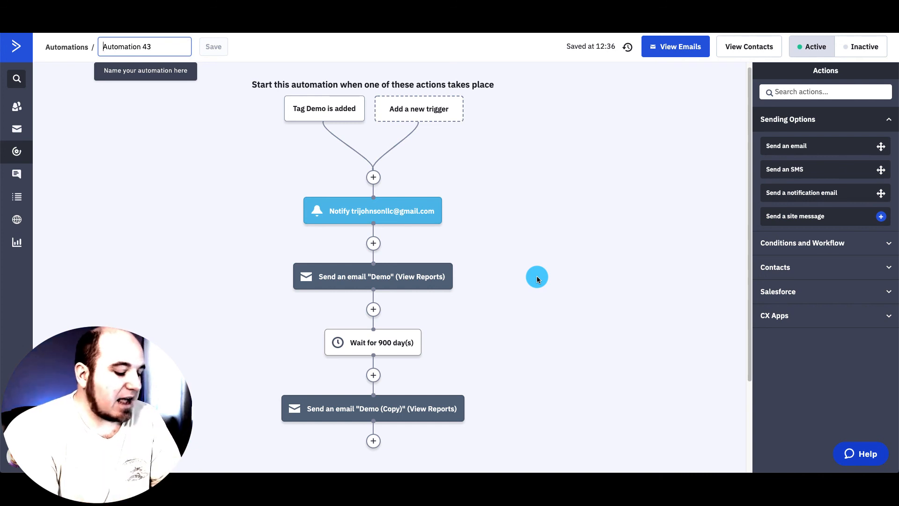
- Rename the automation from 'Automation 43' to 'Demo'
type("Demo")
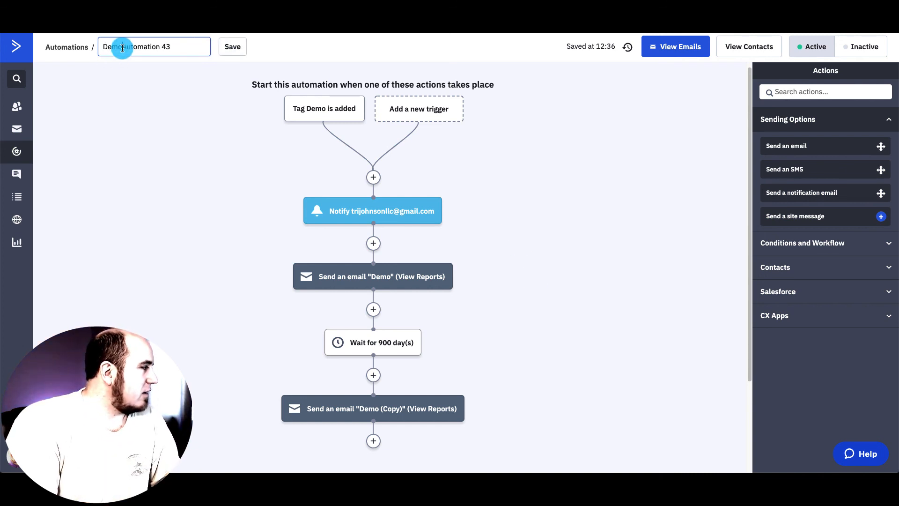
left_click_drag(122, 47, 200, 47)
key("BackSpace")
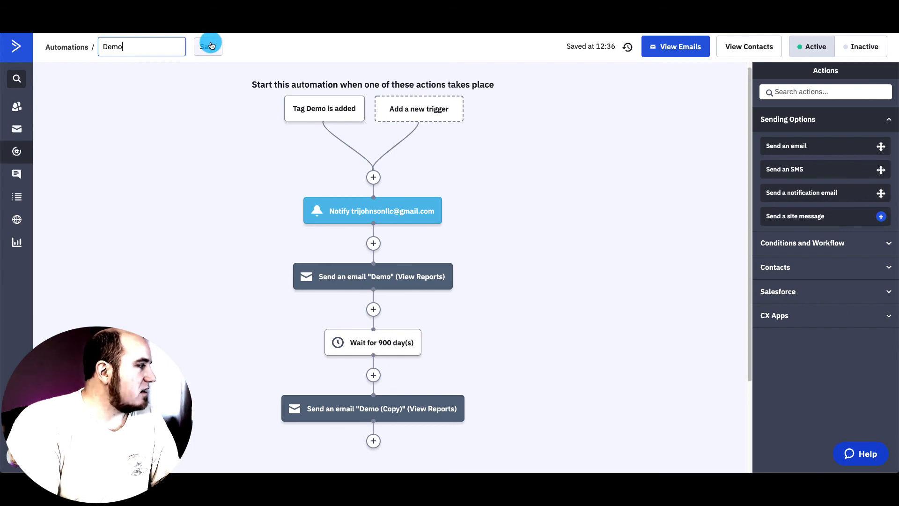